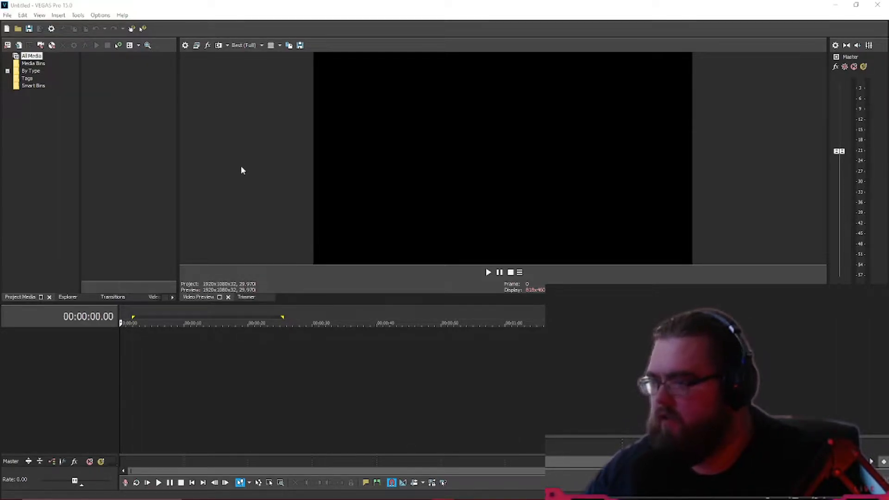
Open the project properties and browse the available video templates
left_click(186, 48)
left_click(493, 93)
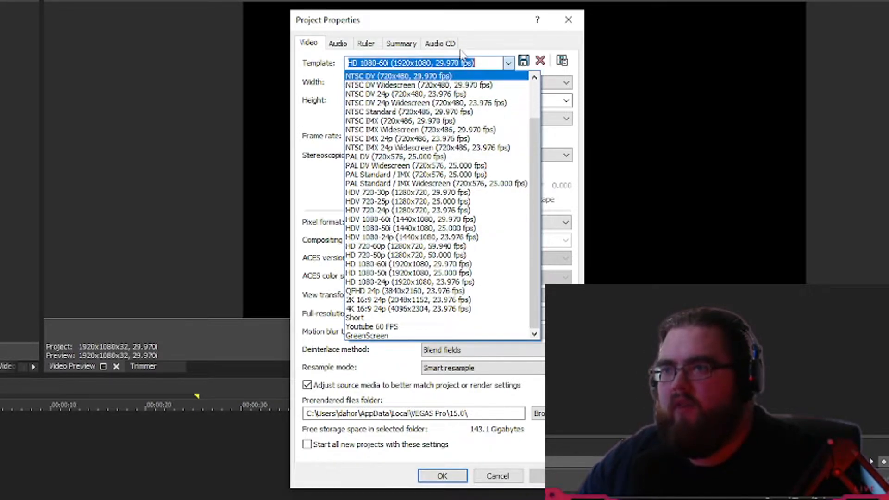
left_click(476, 33)
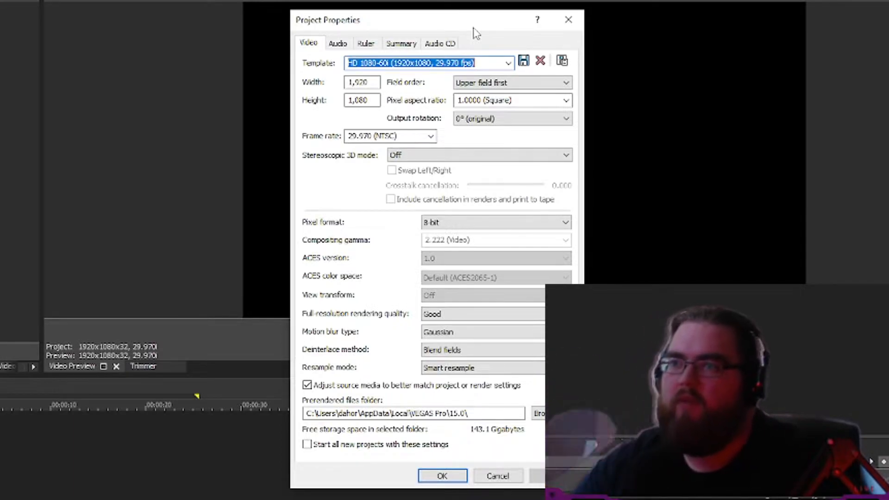
left_click(509, 63)
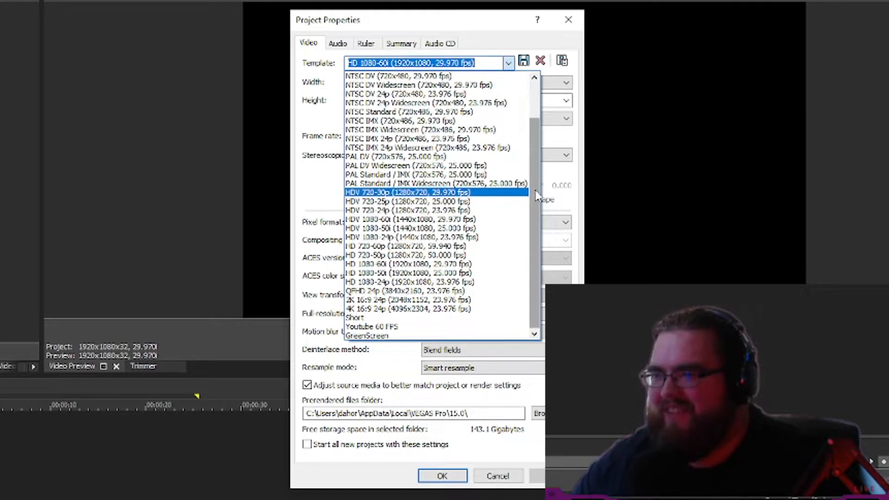
left_click_drag(537, 196, 536, 159)
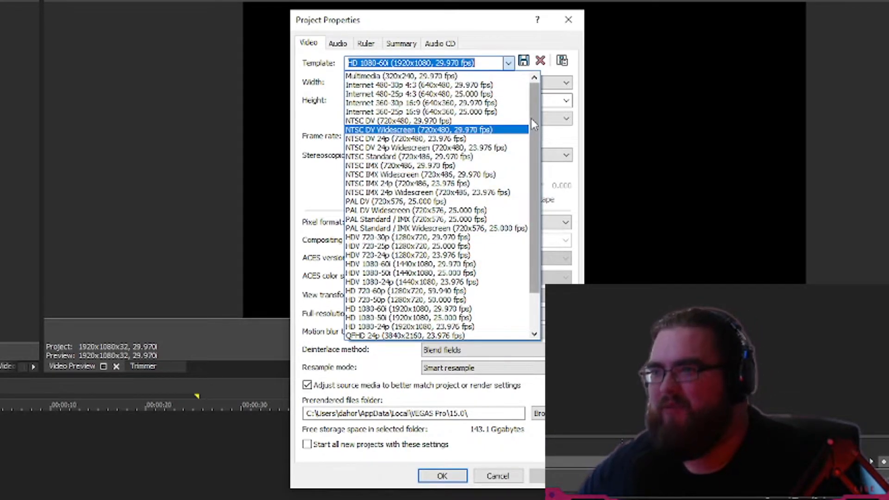
left_click(509, 62)
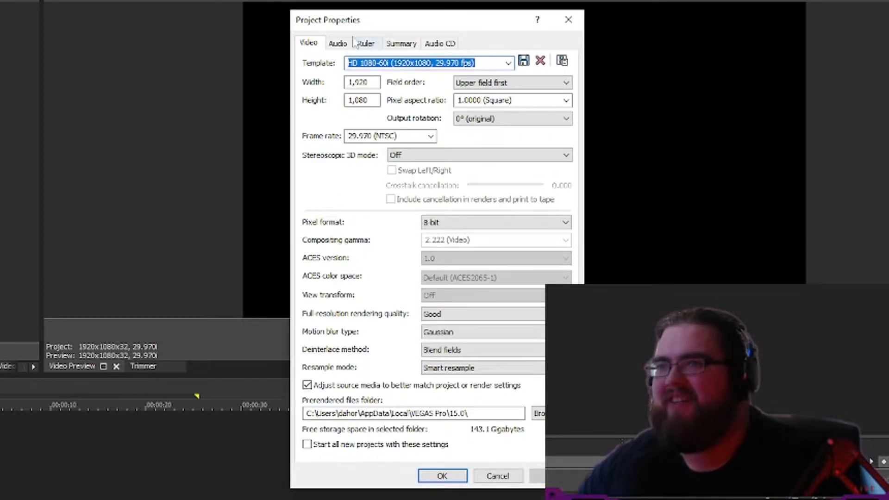
left_click(509, 62)
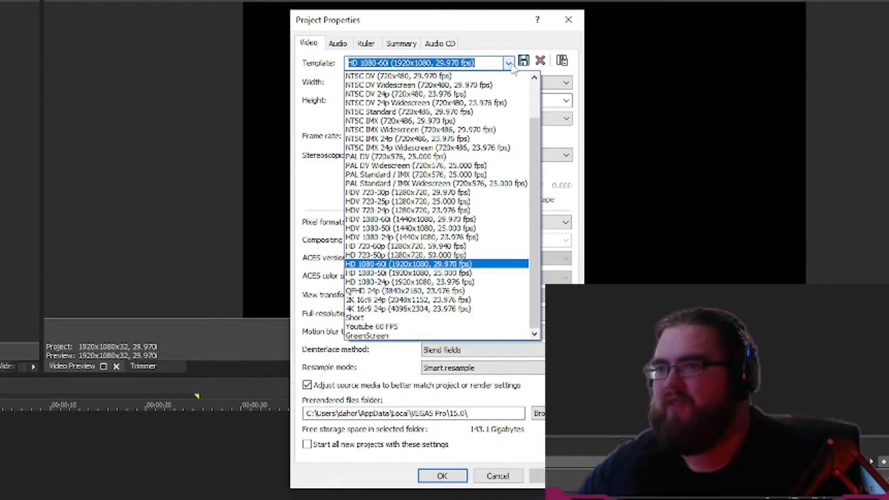
Choose the Short template and examine its width, height and frame rate settings
left_click(393, 319)
mouse_move(367, 18)
left_mouse_down()
mouse_move(432, 28)
mouse_move(348, 21)
mouse_move(374, 17)
left_mouse_up()
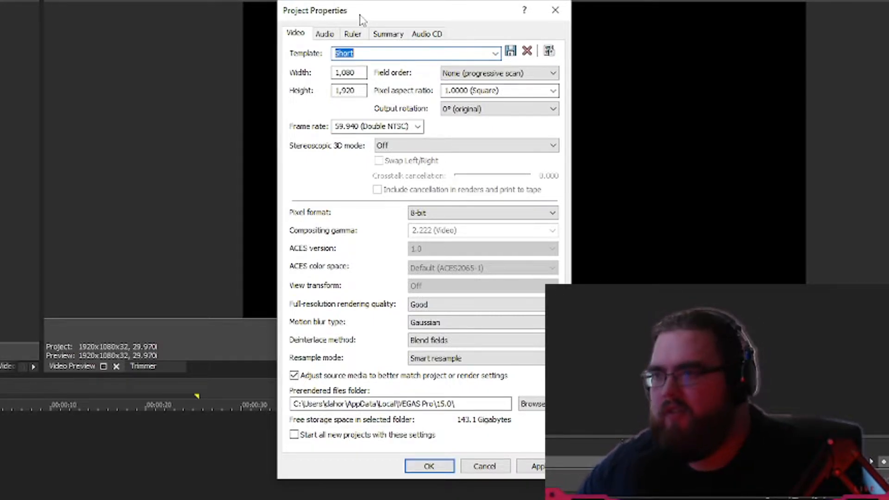
left_click_drag(366, 11, 366, 14)
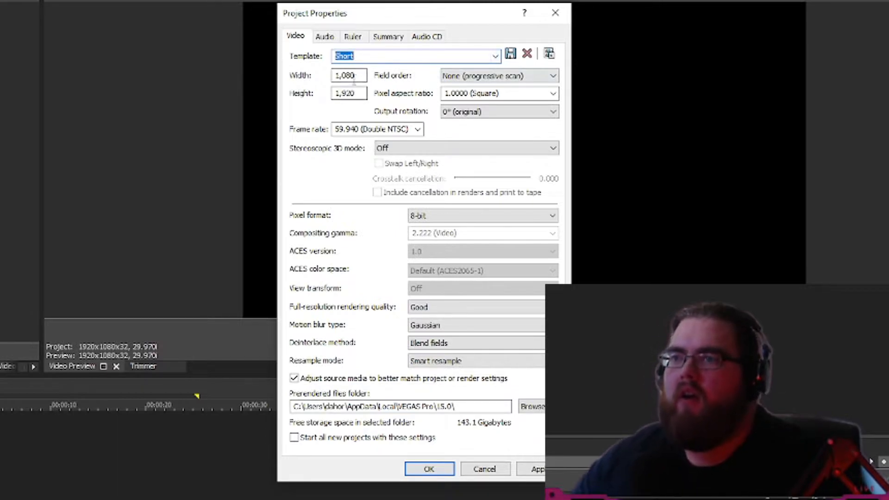
left_click_drag(358, 75, 319, 90)
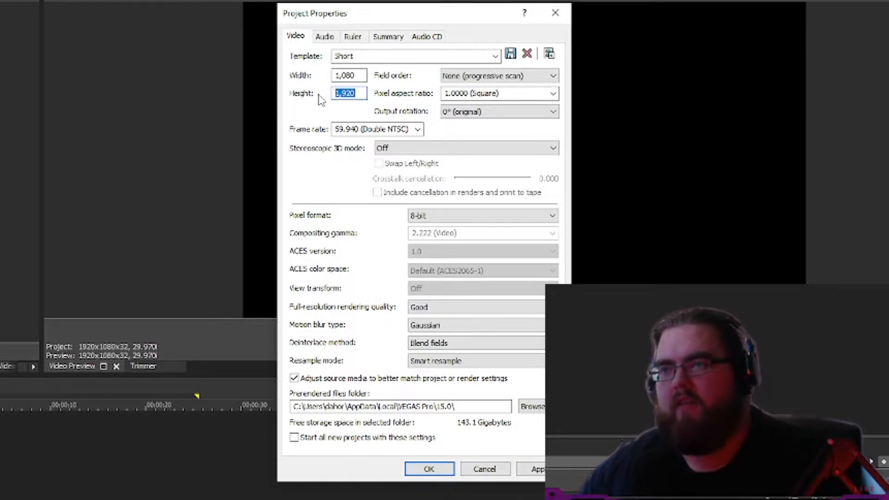
left_click_drag(364, 75, 315, 90)
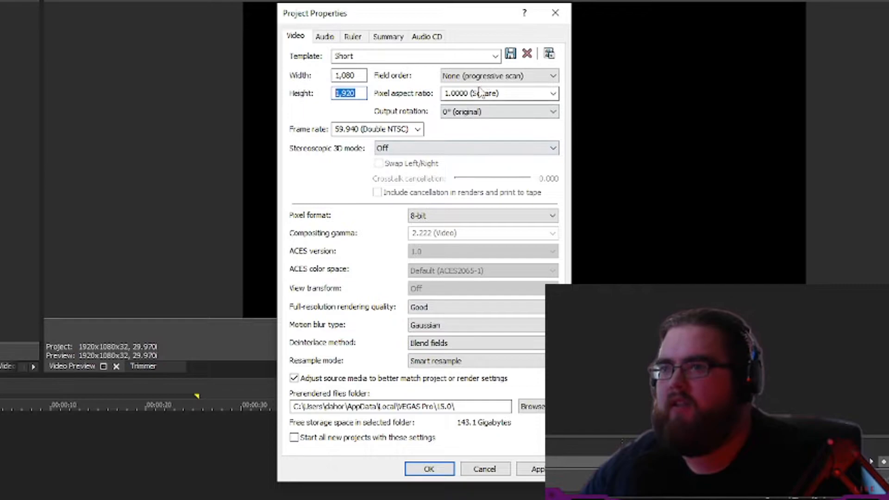
left_click(399, 130)
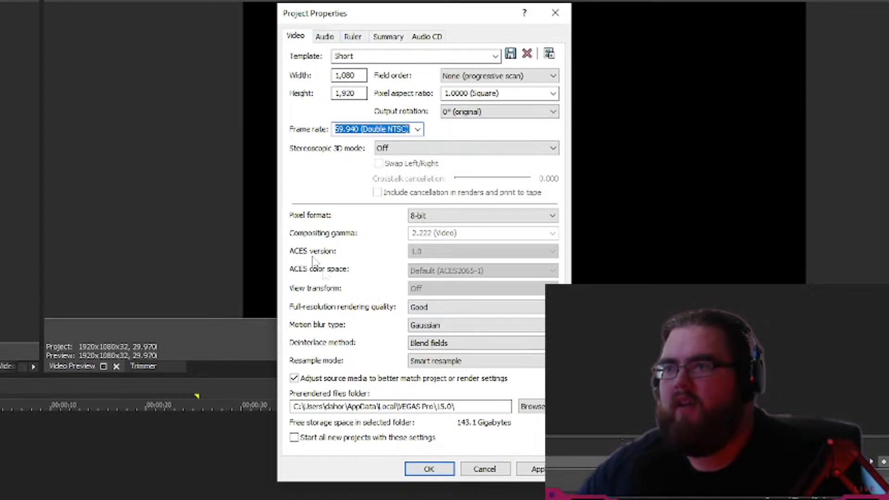
Review the audio, ruler, summary and audio CD project settings and close the properties without applying anything
left_click(325, 36)
left_click(355, 37)
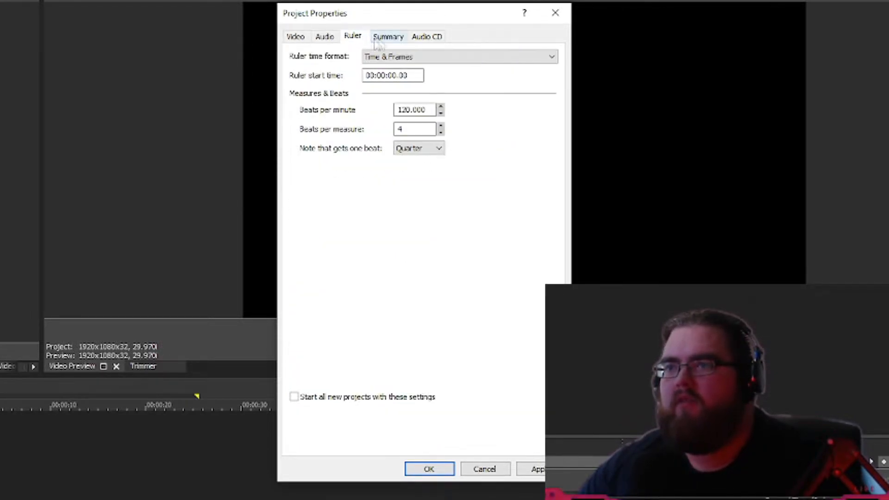
left_click(324, 36)
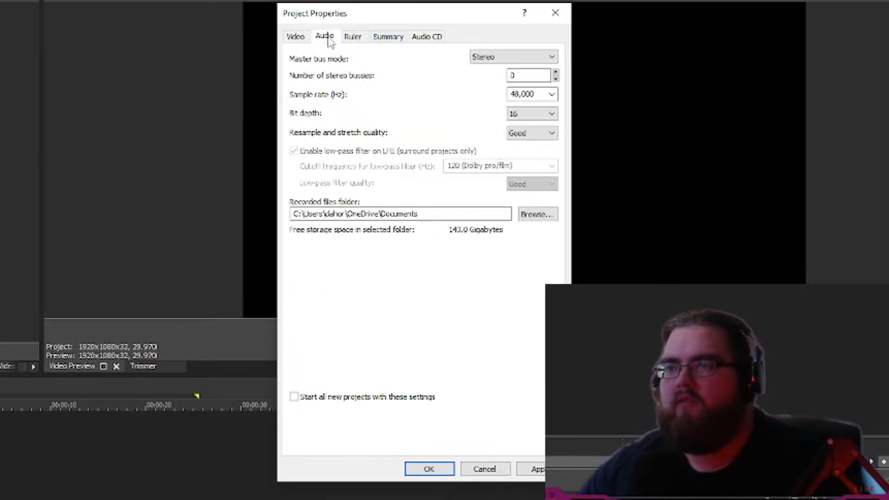
left_click(359, 37)
left_click(405, 38)
left_click(414, 37)
left_click(295, 37)
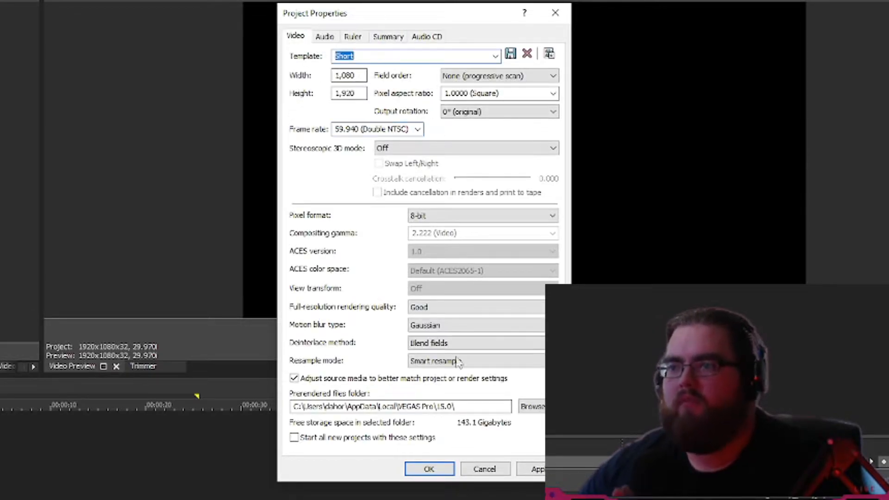
left_click_drag(469, 19, 470, 23)
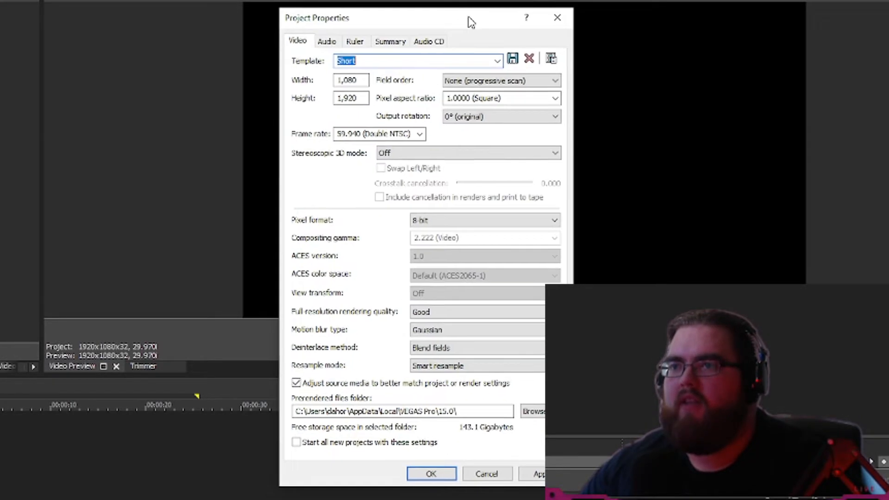
left_click(563, 21)
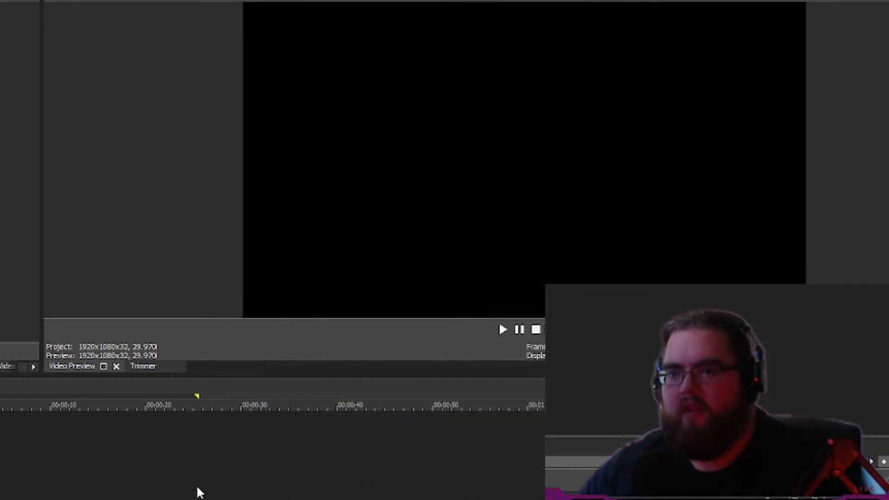
Reopen the project properties, set the video template to Short and apply it to the project
left_click(72, 15)
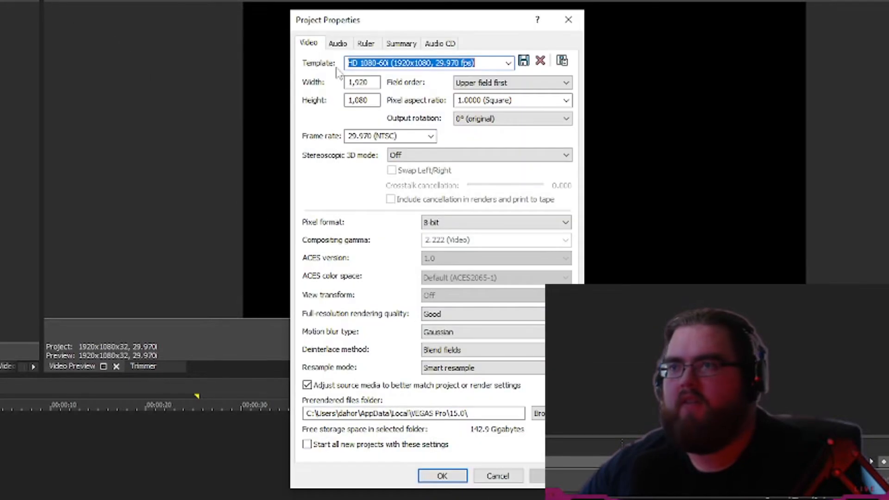
left_click(508, 63)
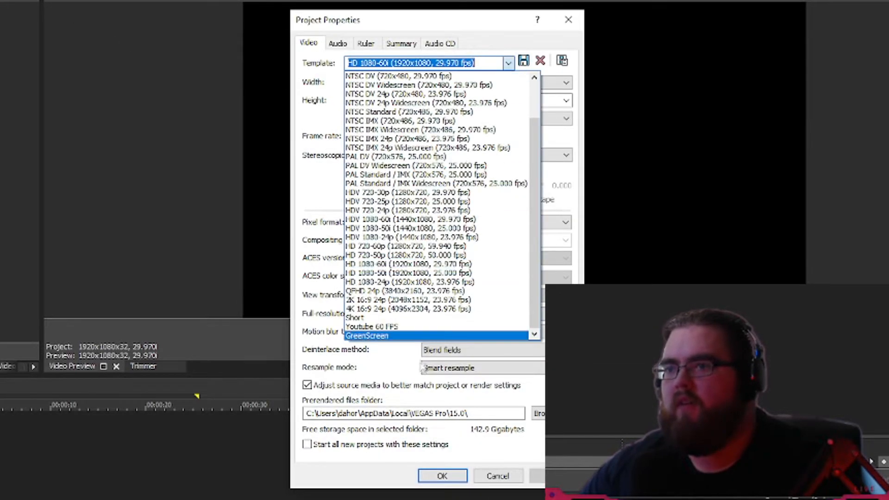
left_click(394, 317)
left_click(537, 477)
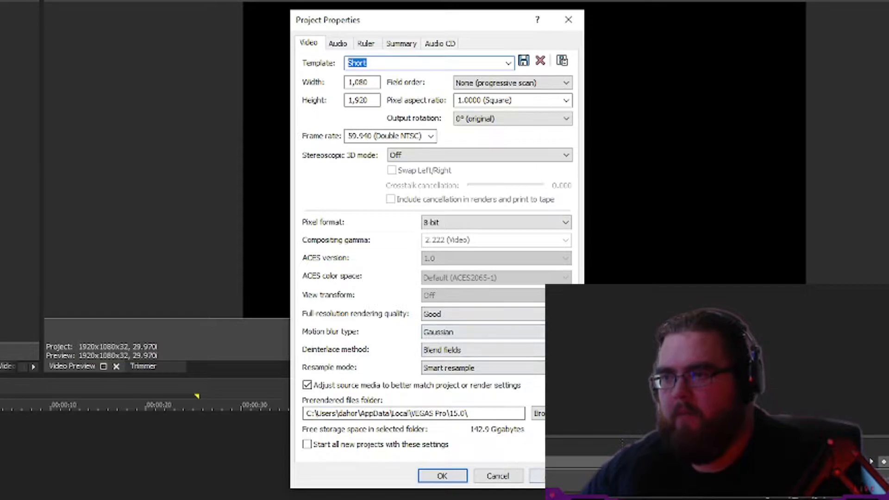
left_click(428, 480)
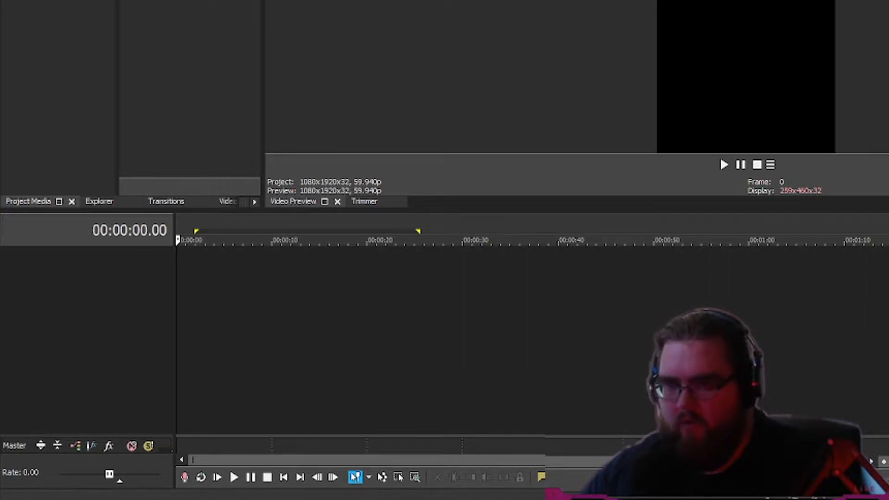
Insert three empty video tracks into the timeline
right_click(288, 274)
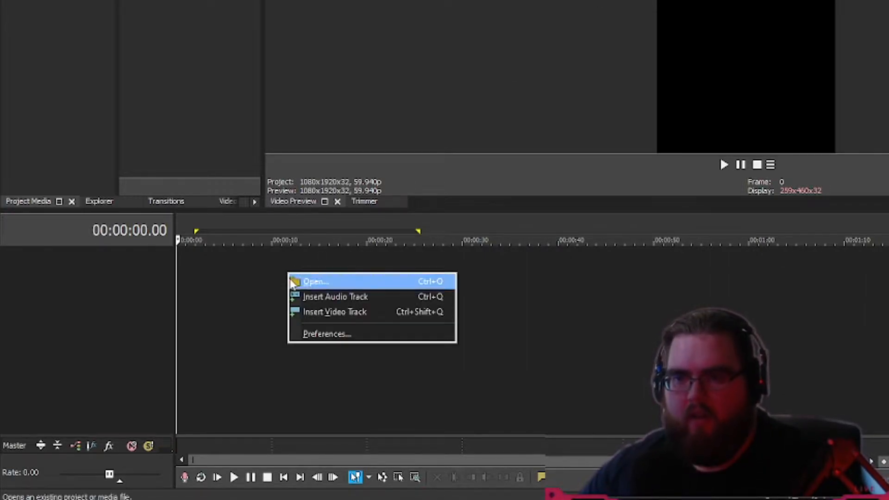
left_click(332, 314)
scroll(346, 359, "up", 3)
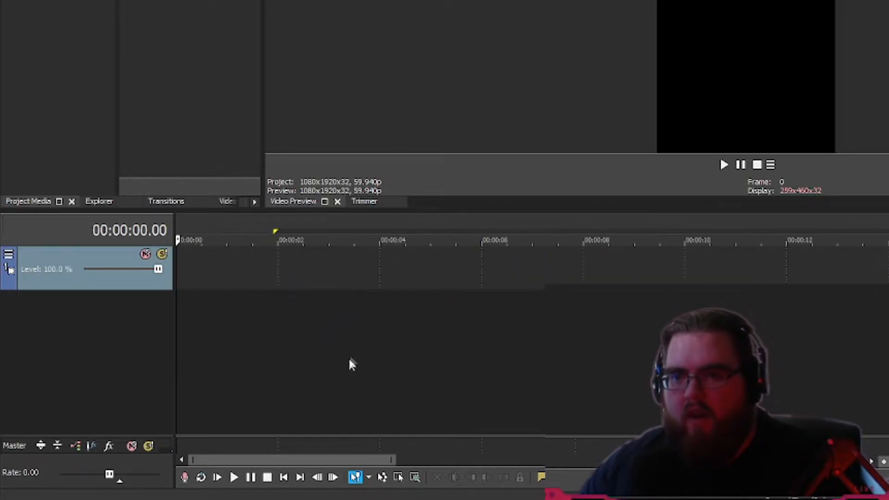
scroll(346, 342, "down", 3)
right_click(308, 305)
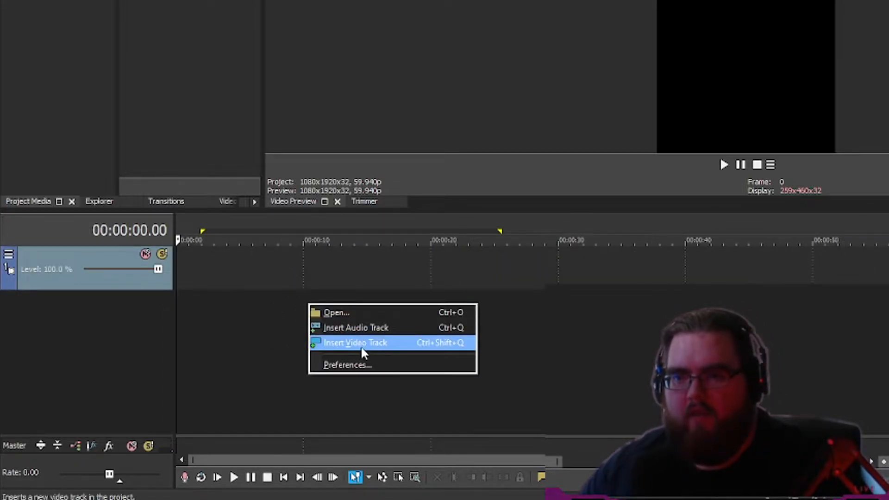
left_click(361, 344)
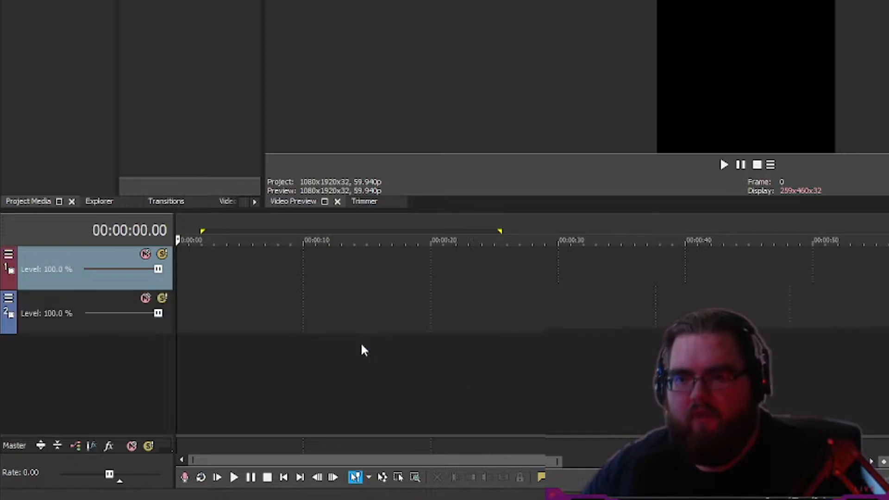
right_click(329, 357)
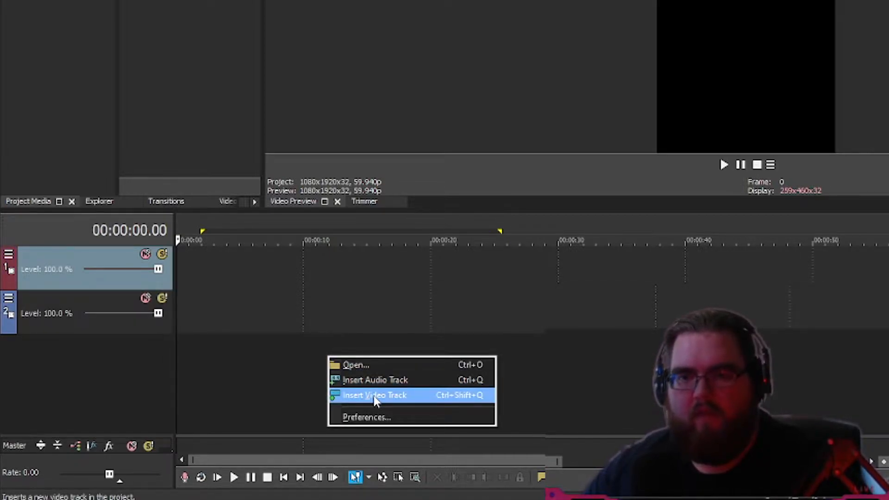
left_click(374, 396)
Insert two audio tracks below the video tracks and enlarge the timeline area
right_click(341, 408)
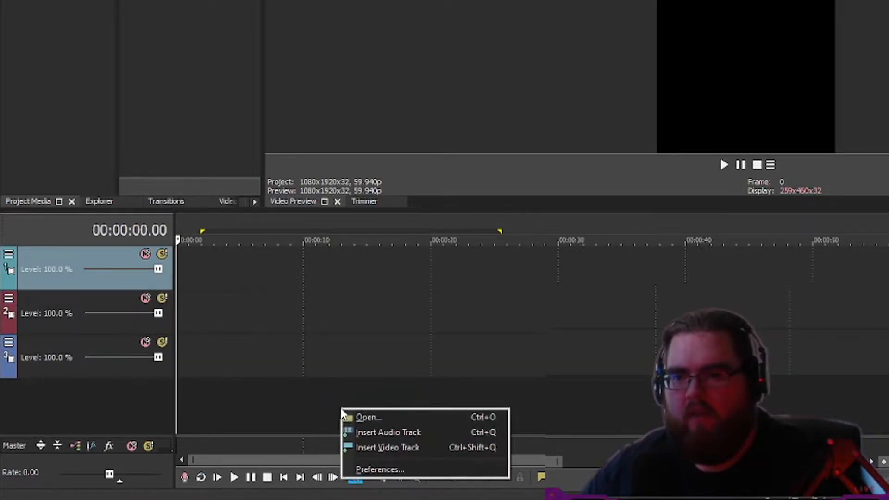
left_click(403, 438)
scroll(234, 350, "up", 3)
scroll(235, 350, "down", 1)
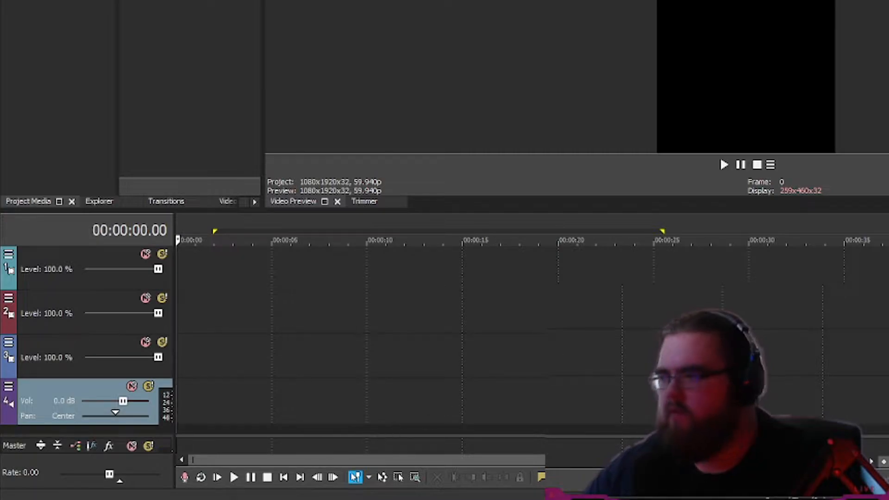
scroll(361, 333, "down", 1)
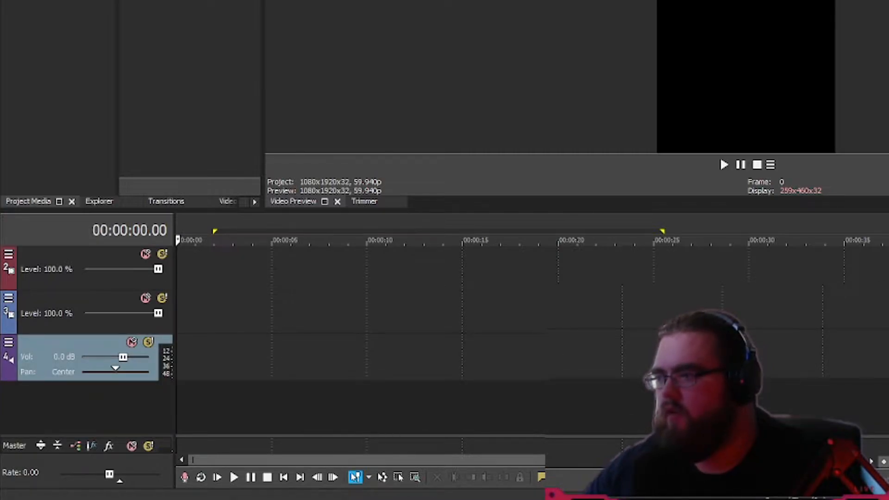
right_click(345, 408)
left_click(422, 430)
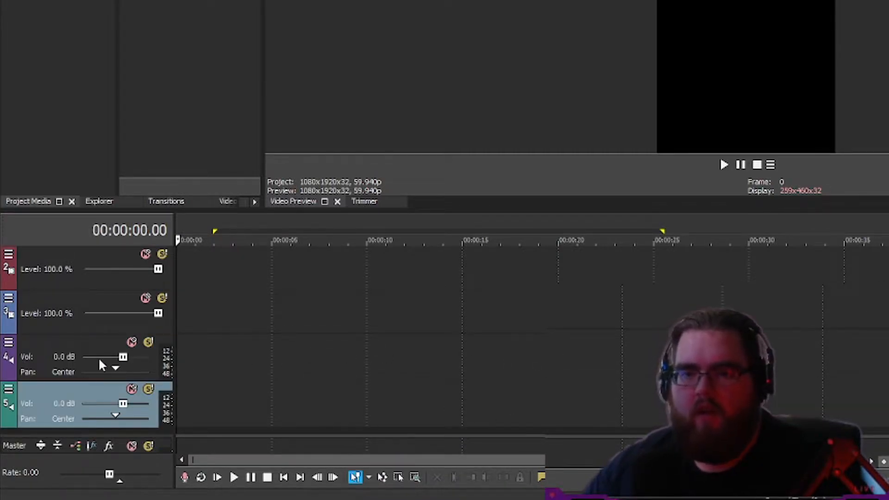
scroll(444, 340, "up", 2)
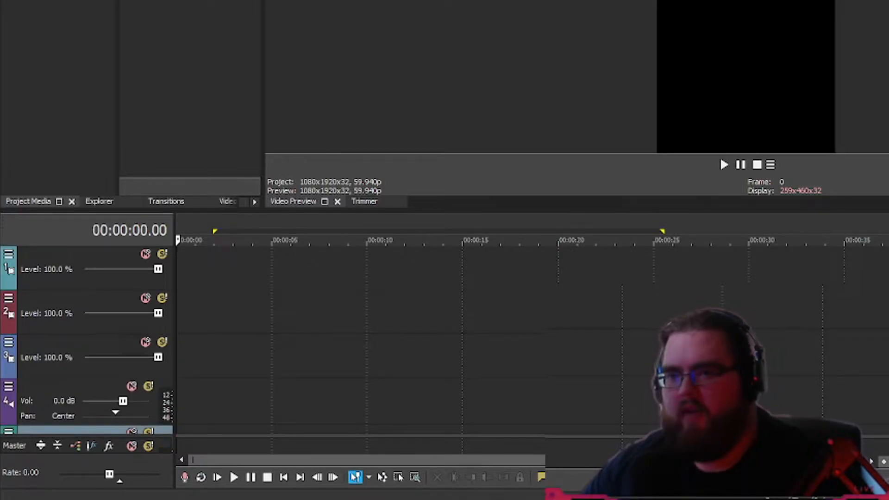
left_click_drag(677, 214, 661, 7)
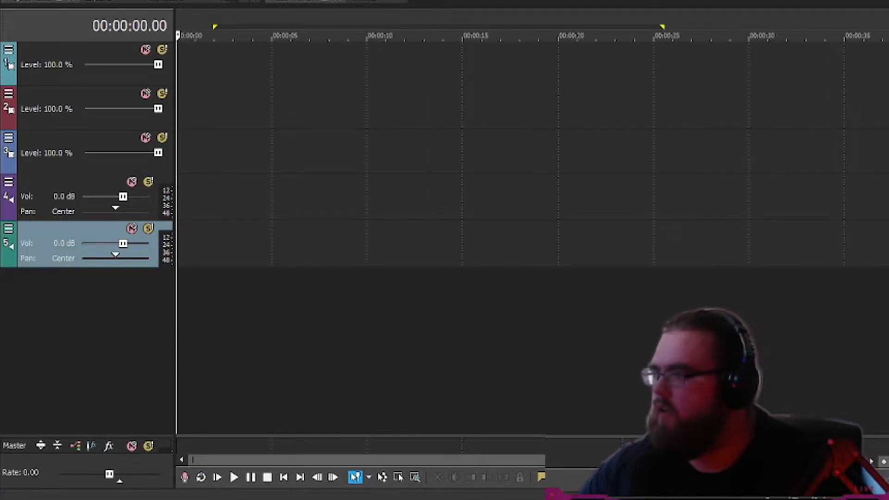
left_click(67, 138)
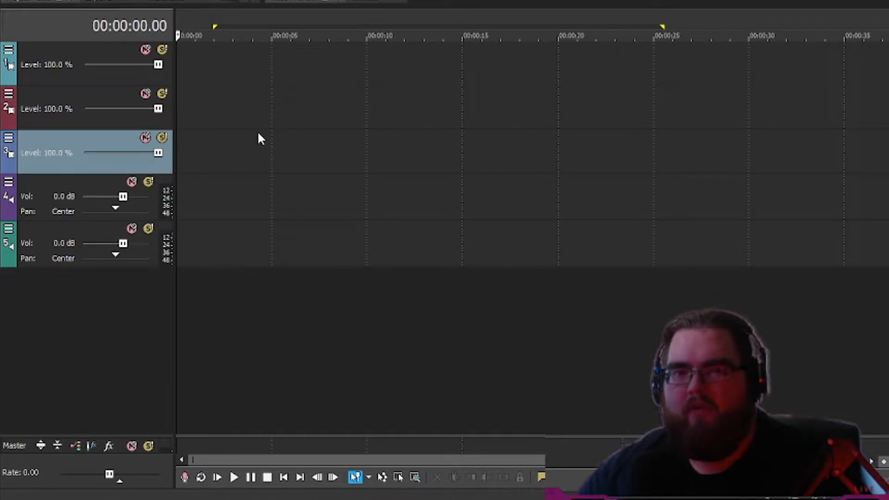
left_click_drag(257, 206, 312, 195)
left_click(389, 283)
mouse_move(357, 496)
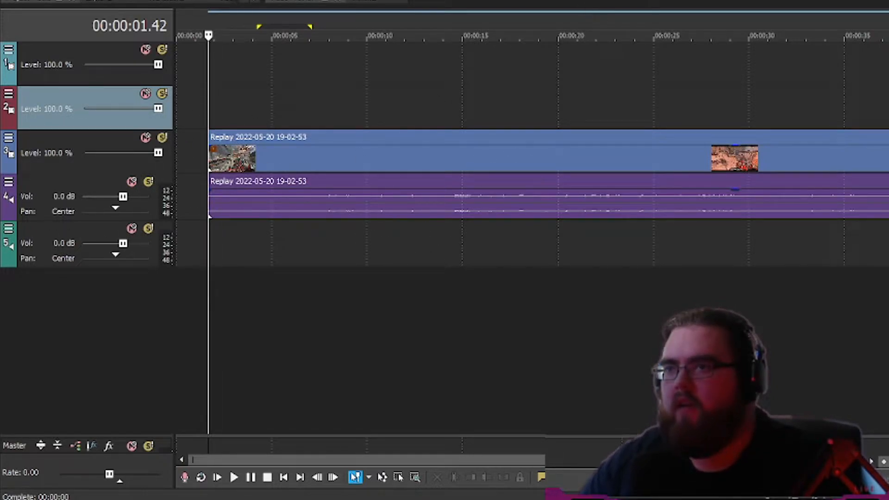
Enlarge the preview area and open Track Motion for video track 3
left_click_drag(606, 9, 603, 96)
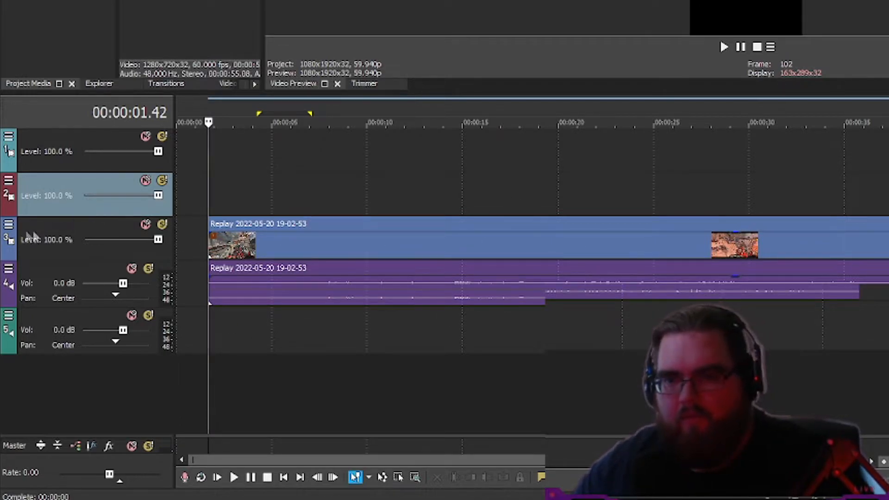
left_click(8, 226)
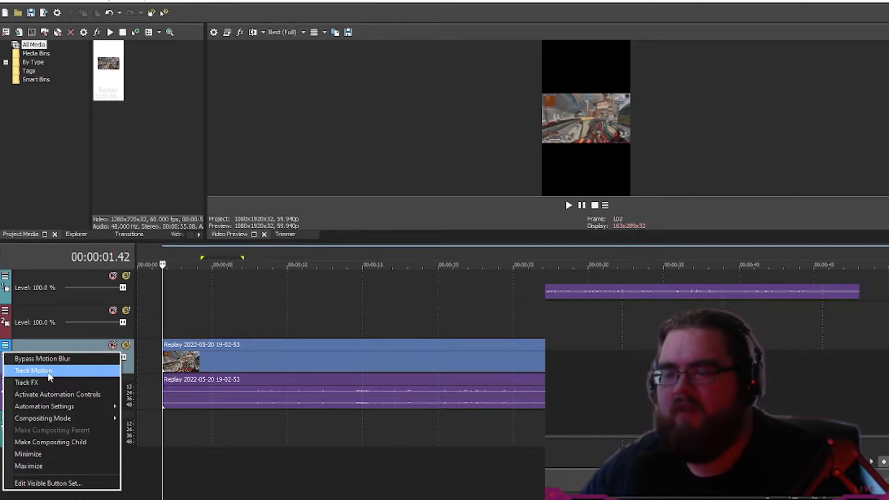
left_click(49, 377)
Try shifting track 3's motion frame off centre, and restore the frame's default box
left_click_drag(218, 160, 245, 171)
left_click_drag(222, 38, 266, 14)
right_click(290, 141)
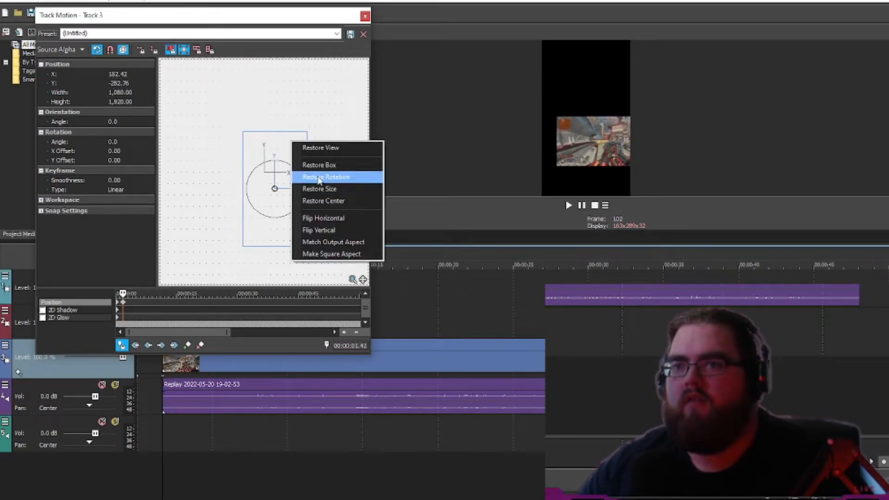
left_click(287, 144)
right_click(288, 145)
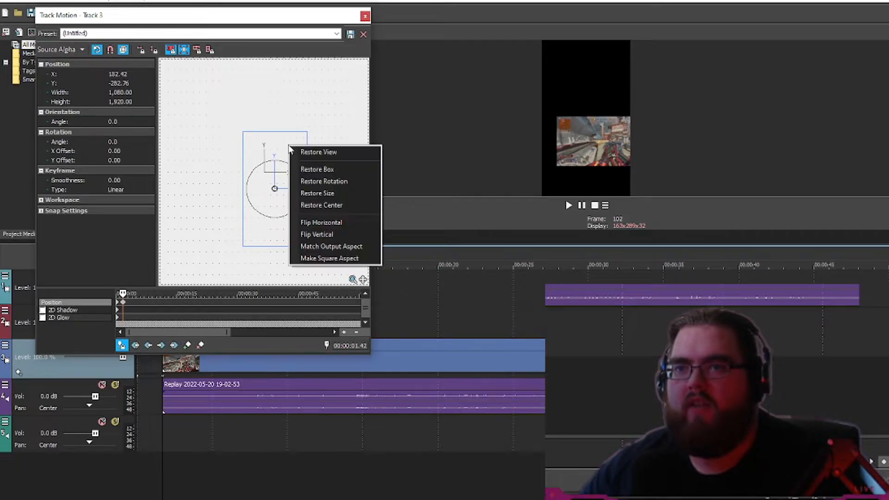
left_click(311, 169)
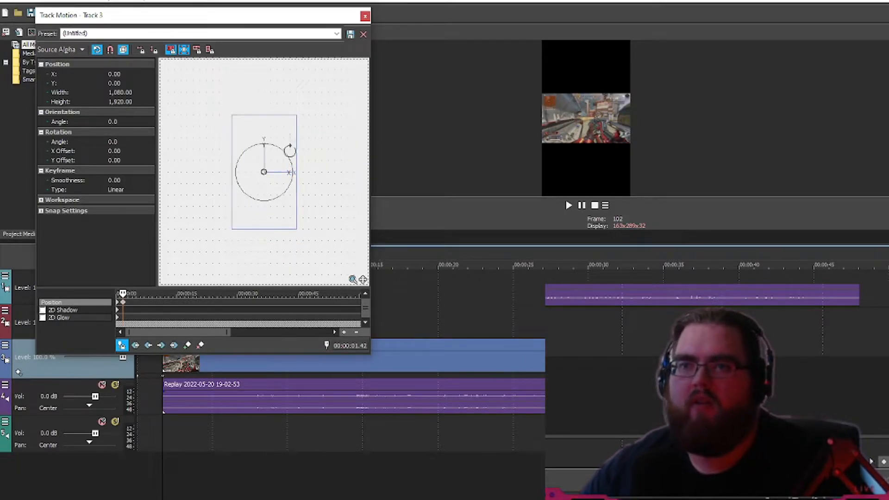
Scale track 3's motion frame up proportionally to about 2,029 by 3,607, keeping it centred, and close Track Motion
left_click_drag(288, 20, 272, 60)
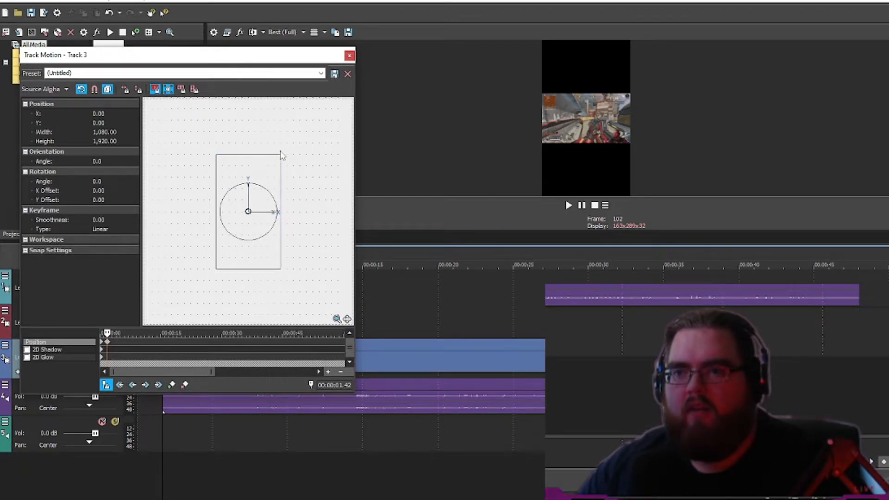
left_click_drag(281, 158, 332, 112)
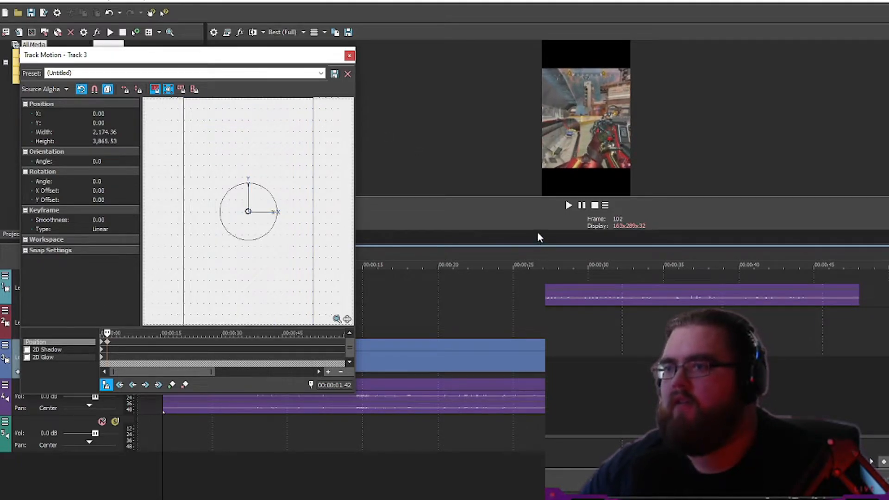
left_click_drag(537, 245, 530, 351)
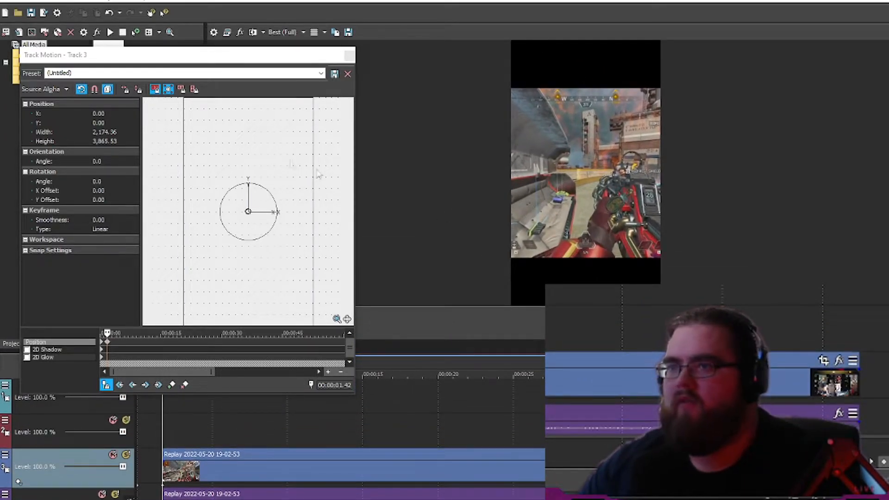
scroll(287, 183, "down", 3)
left_click_drag(278, 159, 264, 187)
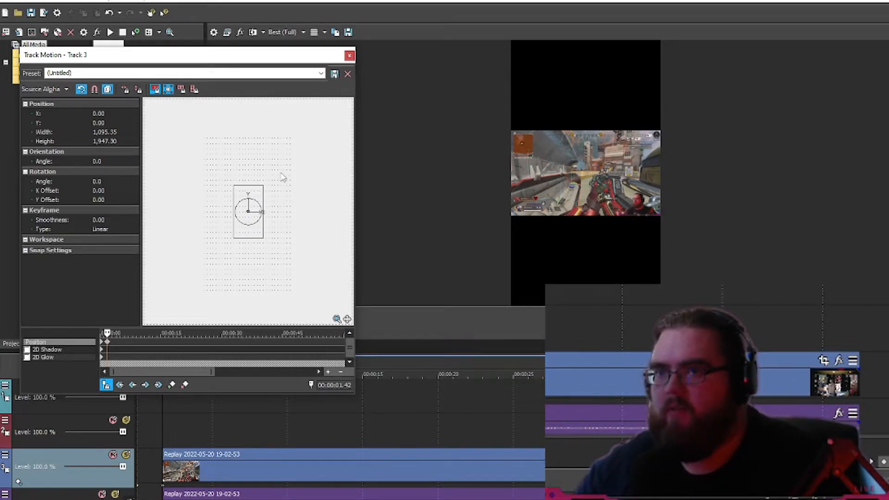
left_click_drag(263, 186, 277, 166)
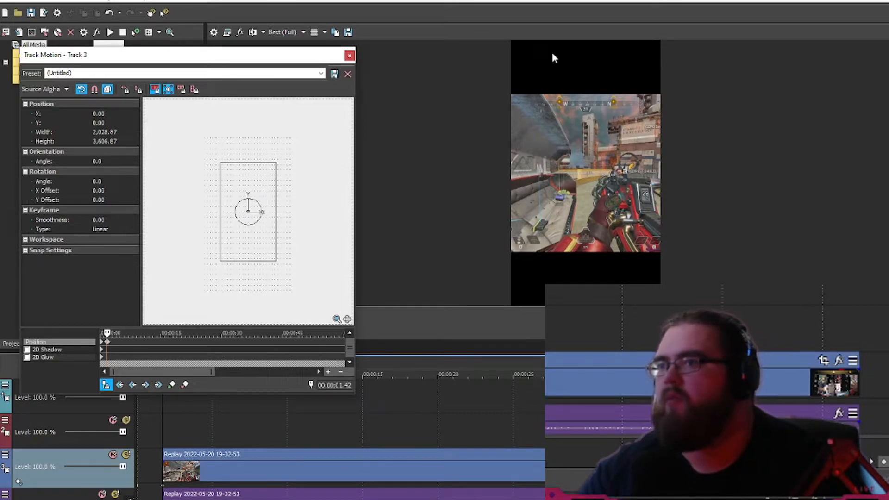
left_click(348, 56)
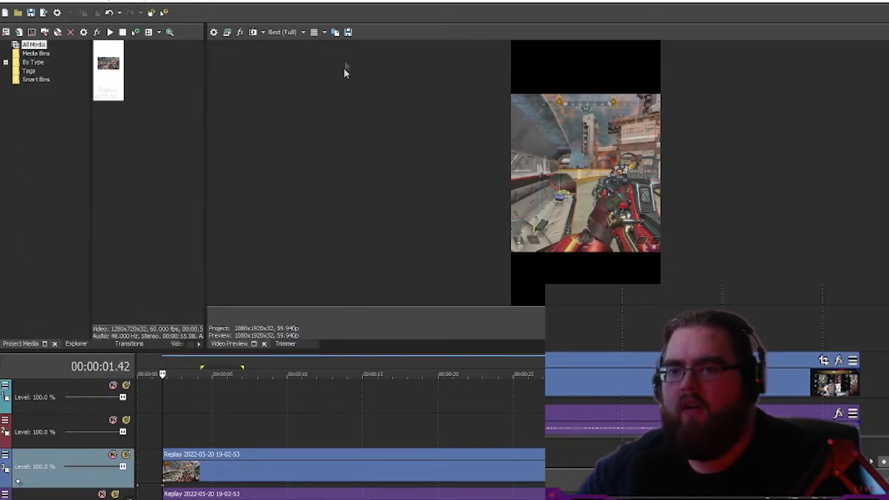
Copy the replay video event on track 3 and target empty audio track 5 at the clip's start
scroll(296, 436, "down", 3)
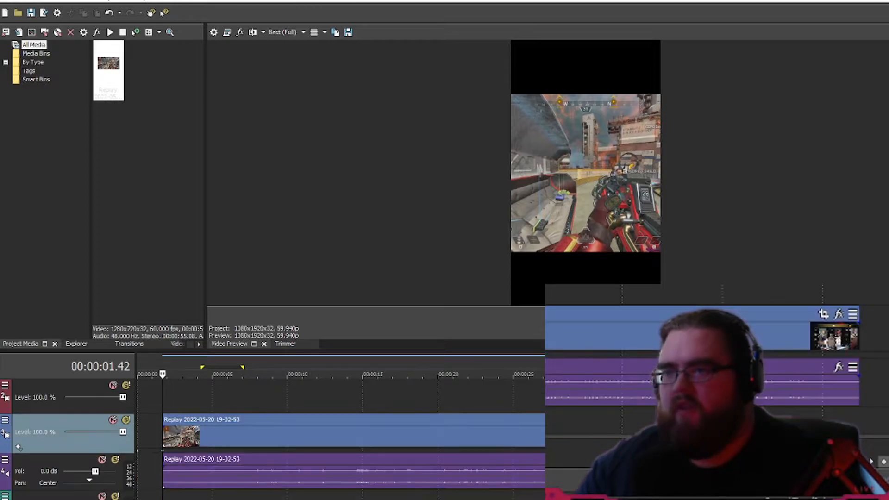
right_click(247, 396)
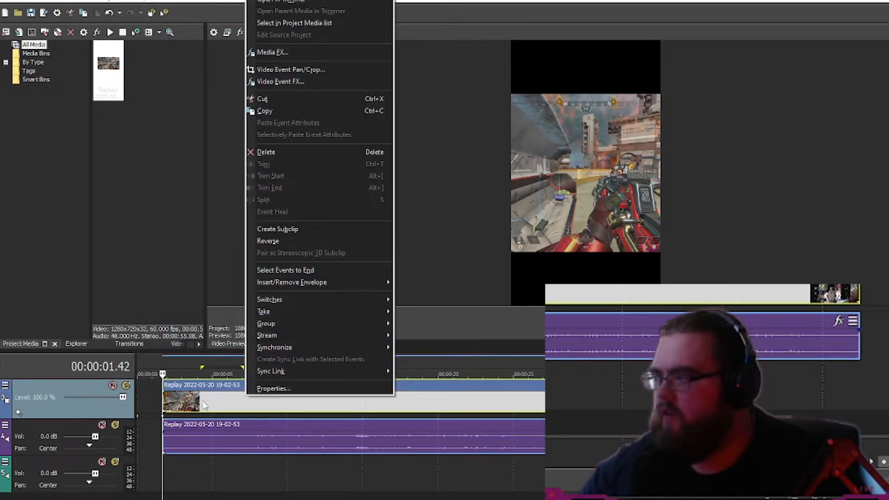
mouse_move(291, 328)
left_click(411, 353)
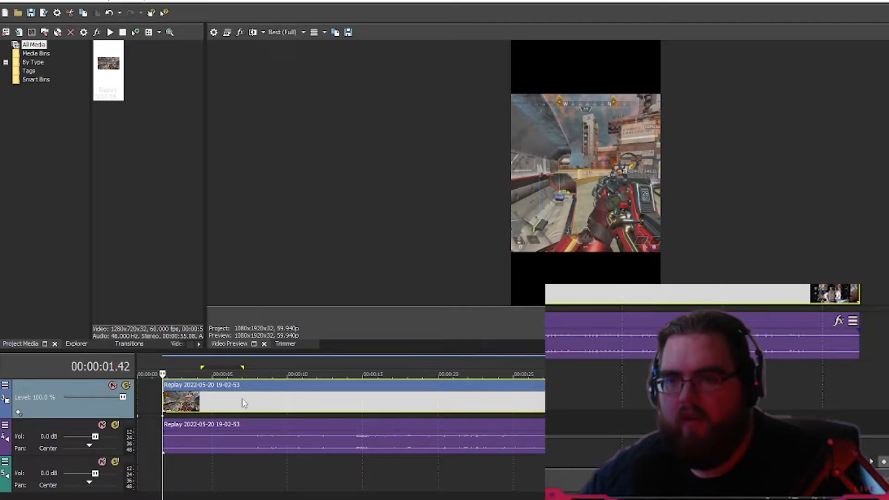
right_click(244, 403)
left_click(276, 114)
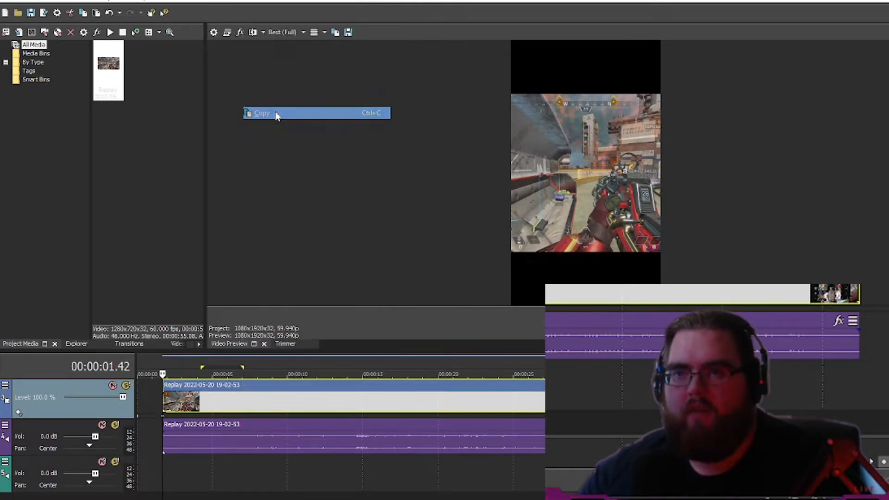
left_click(163, 471)
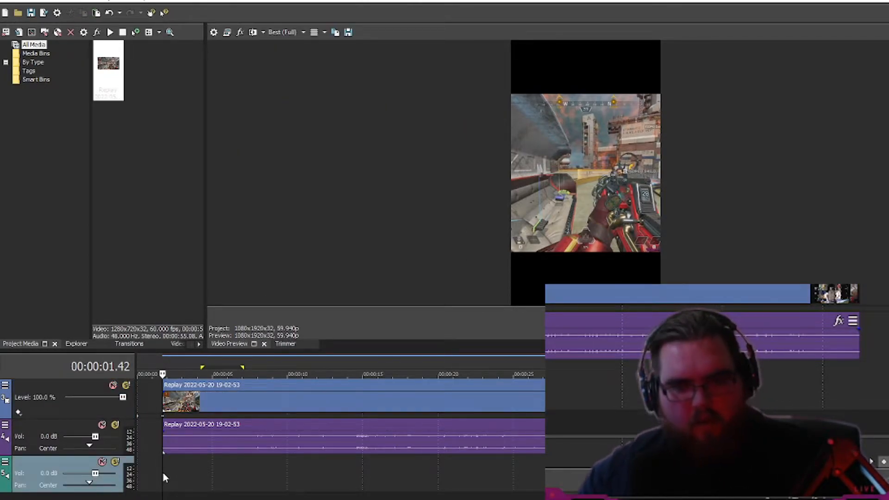
Enlarge the timeline area and move empty video track 1 below all the other tracks
scroll(315, 477, "up", 1)
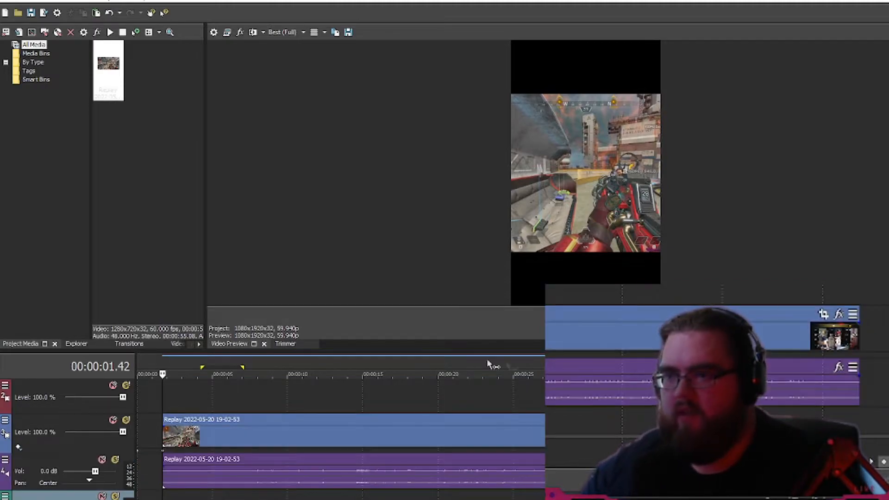
left_click_drag(465, 351, 465, 194)
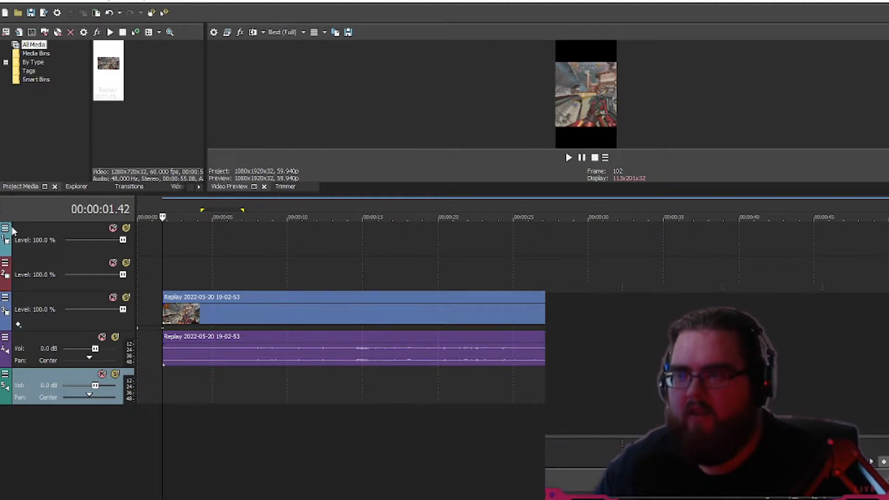
left_click(37, 228)
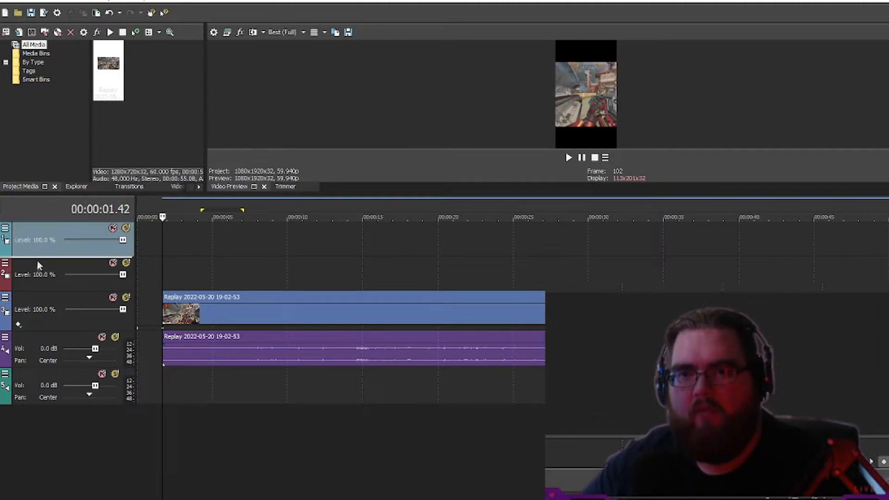
left_click_drag(35, 385, 37, 404)
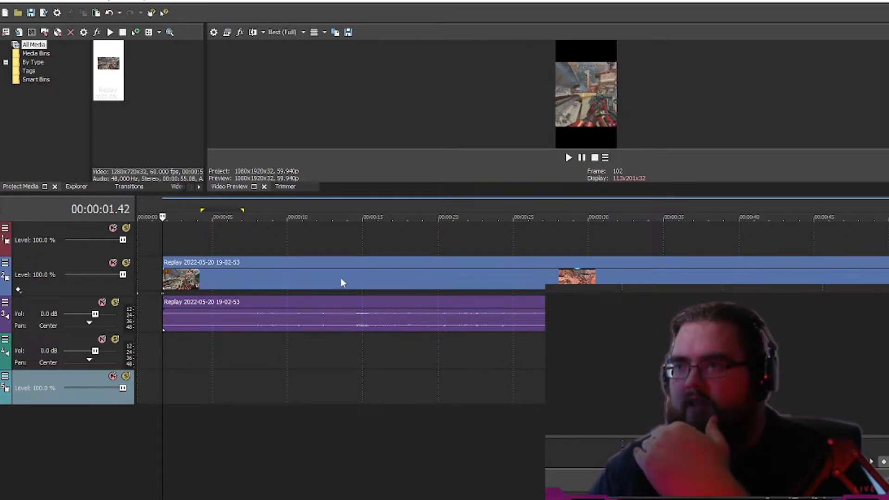
Paste a copy of the track 2 replay video onto the bottom video track and return the cursor to the clip's start
right_click(214, 272)
left_click(253, 278)
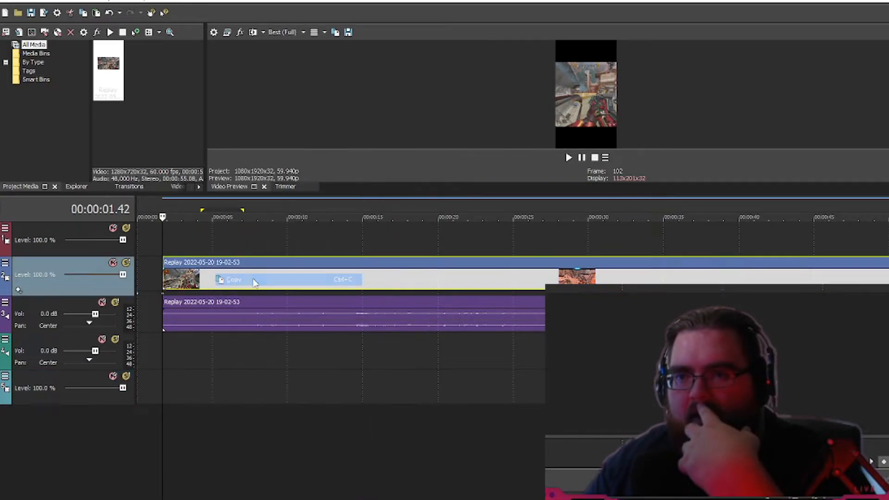
right_click(164, 387)
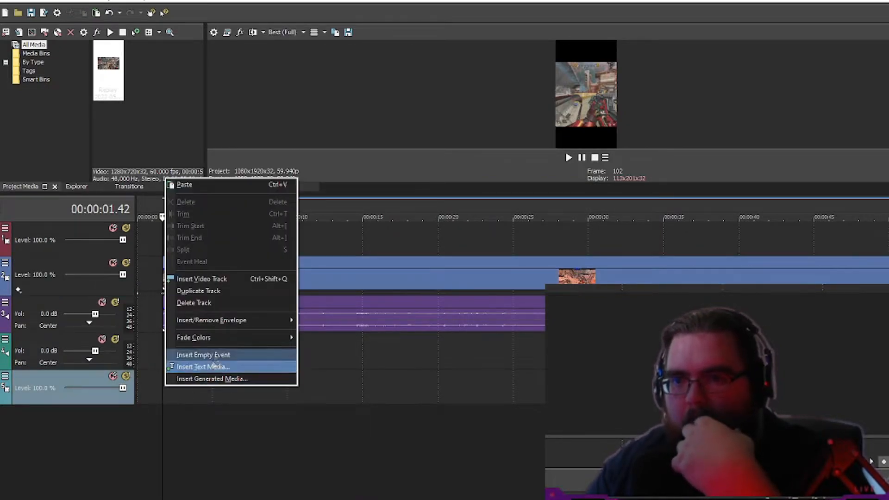
left_click(190, 232)
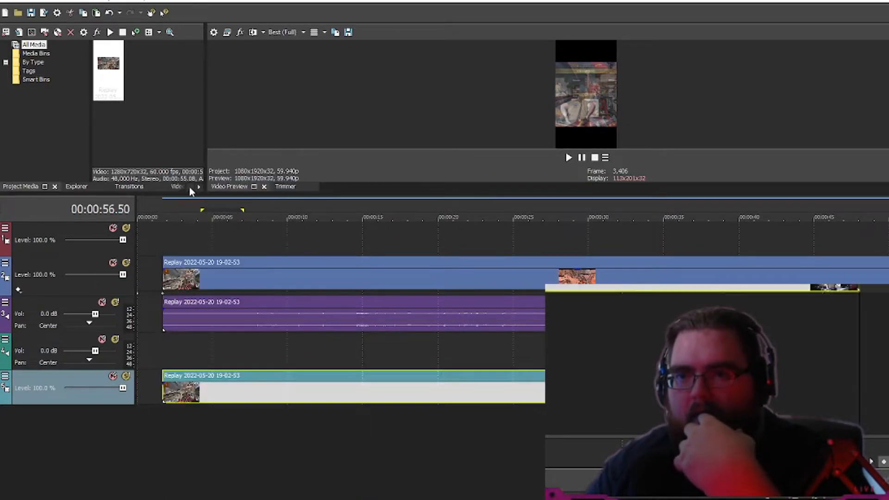
left_click(164, 391)
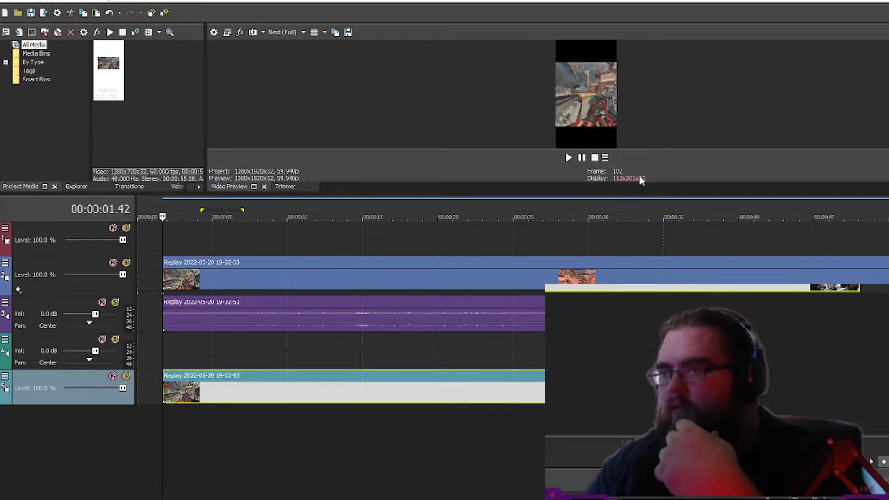
Enlarge the preview and temporarily mute video track 2 to check the unscaled copy underneath
left_click_drag(638, 197, 638, 333)
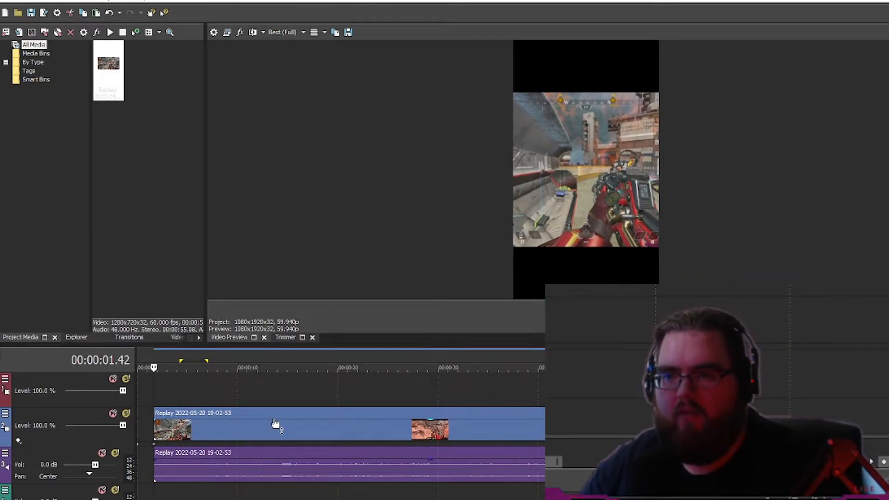
scroll(352, 431, "down", 1)
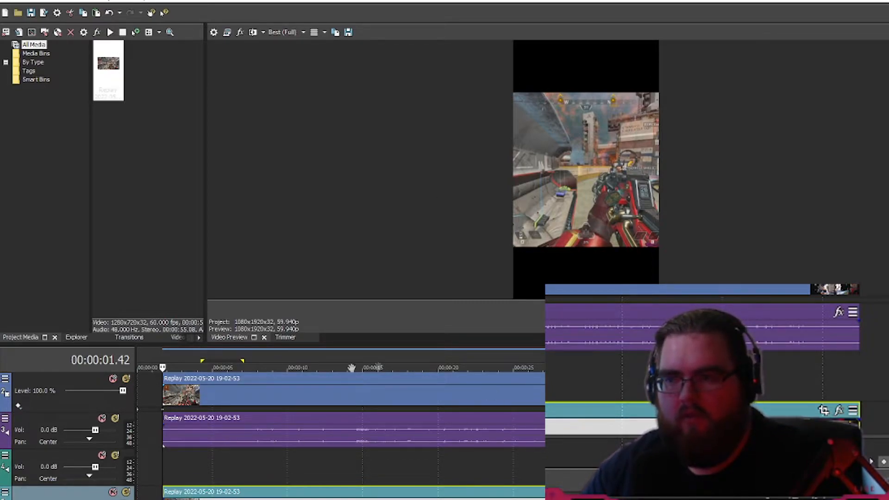
left_click(113, 379)
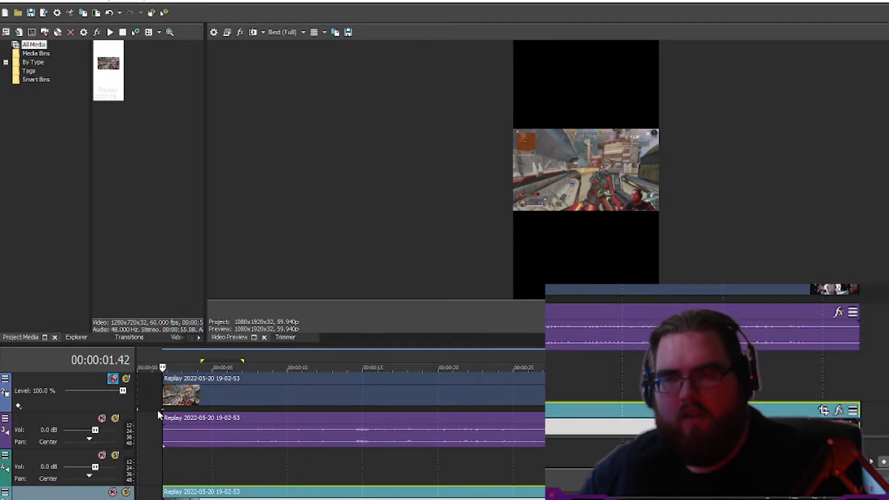
left_click(113, 379)
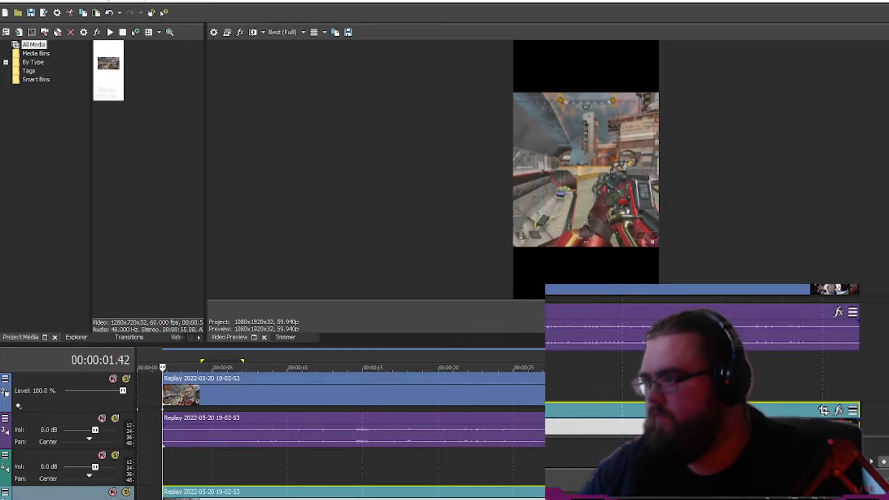
Rename the bottom video track as Background
scroll(133, 456, "down", 1)
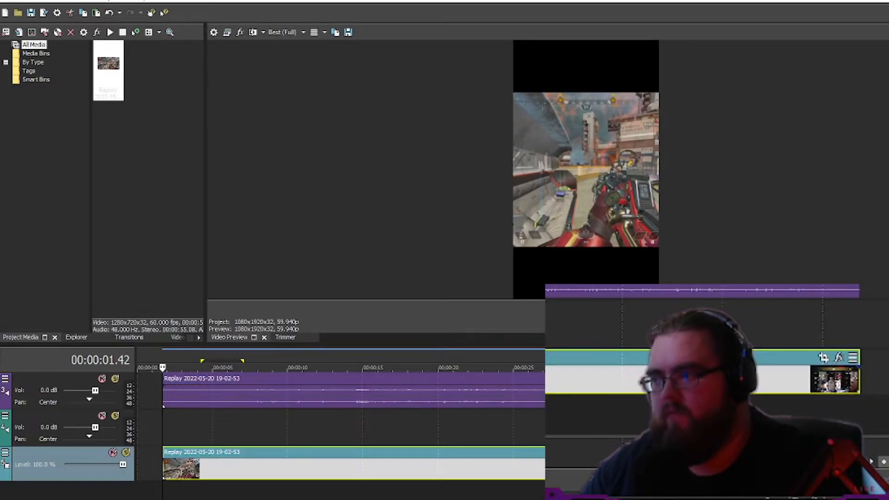
left_click(5, 452)
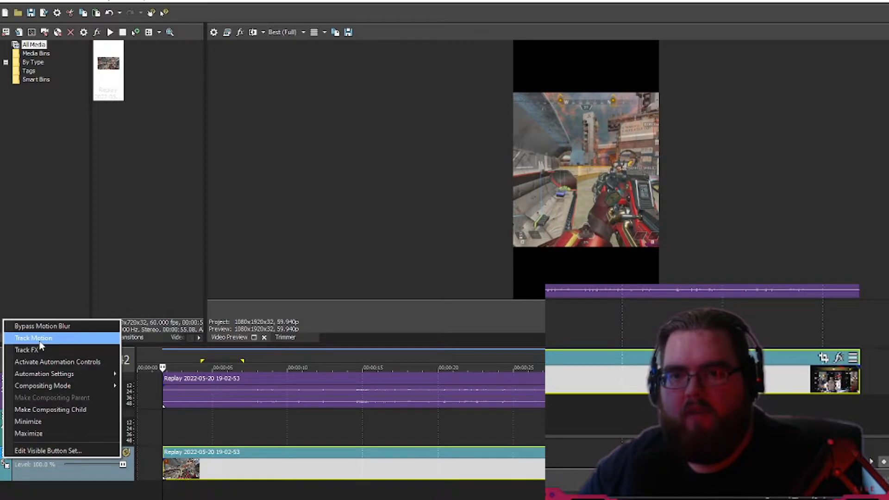
left_click(238, 407)
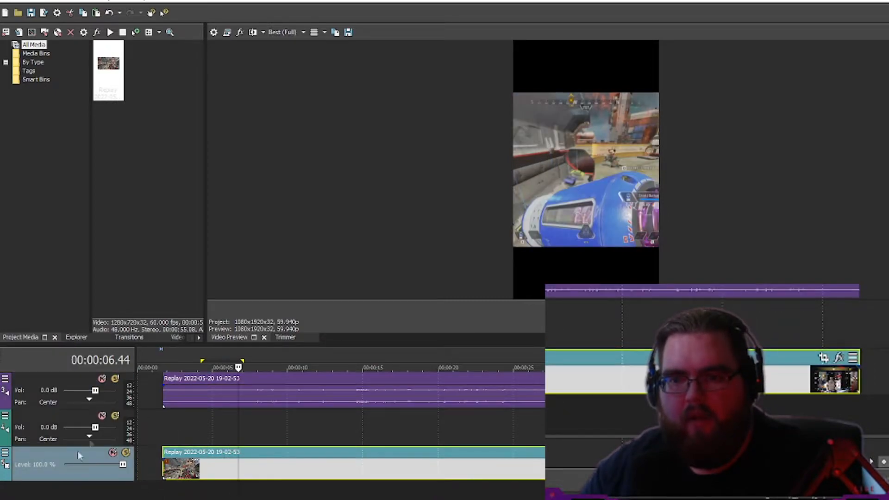
right_click(26, 457)
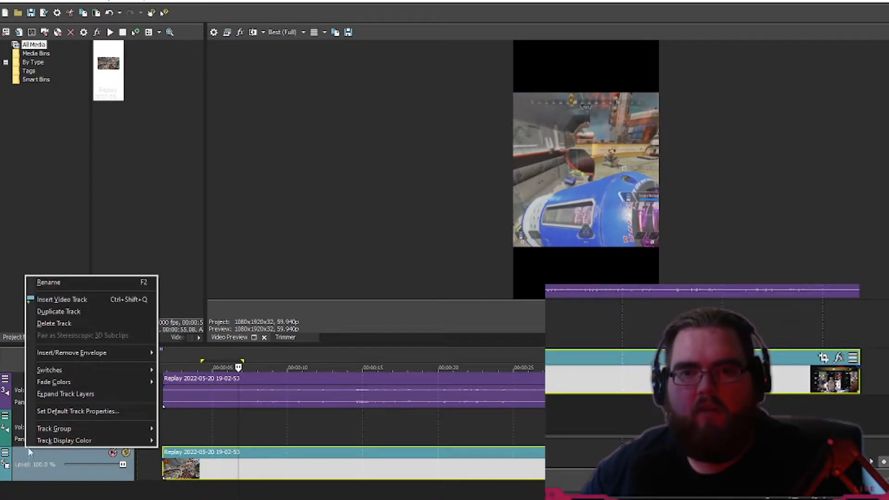
left_click(43, 282)
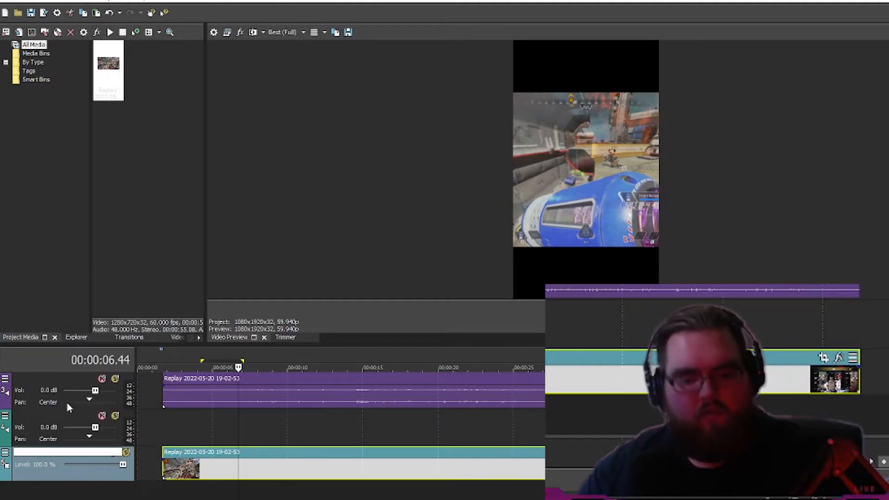
type("Be")
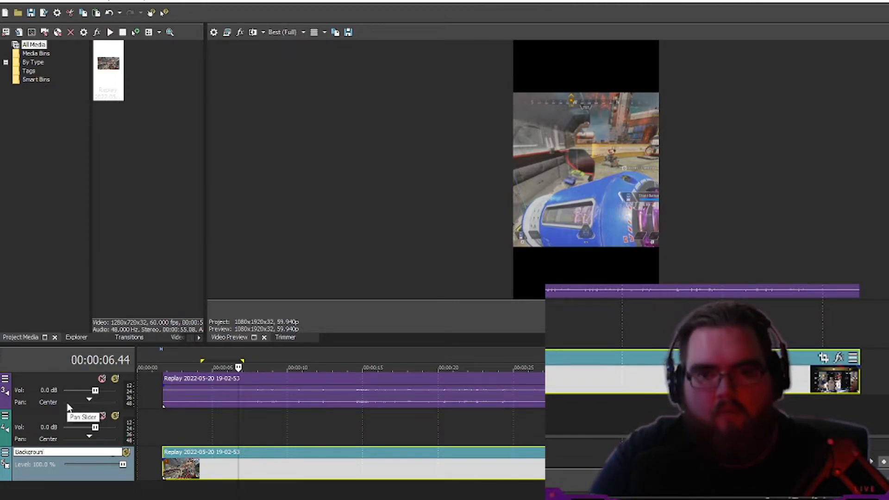
key("Return")
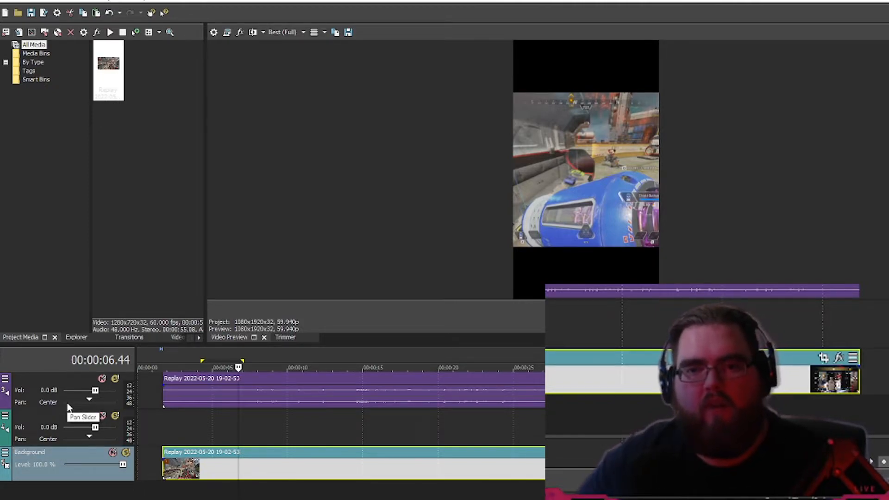
Rename video track 2, which holds the scaled replay clip, as Gameplay
scroll(65, 402, "up", 2)
double_click(90, 400)
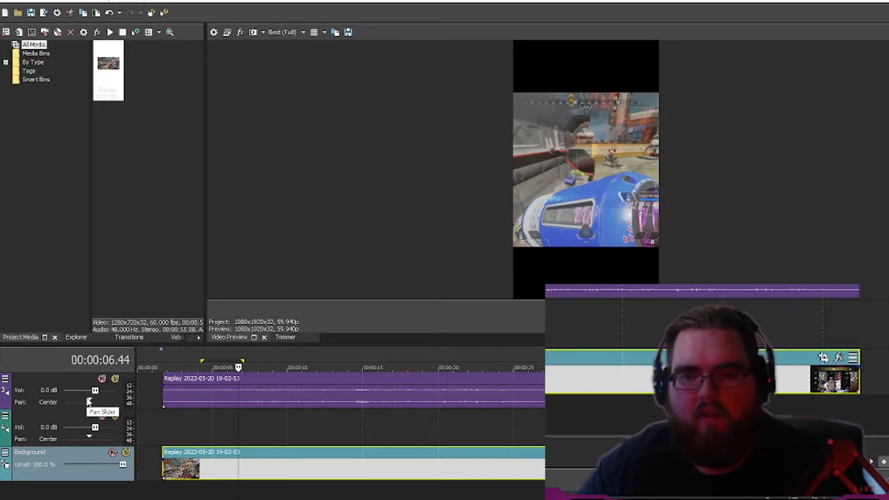
scroll(70, 426, "up", 1)
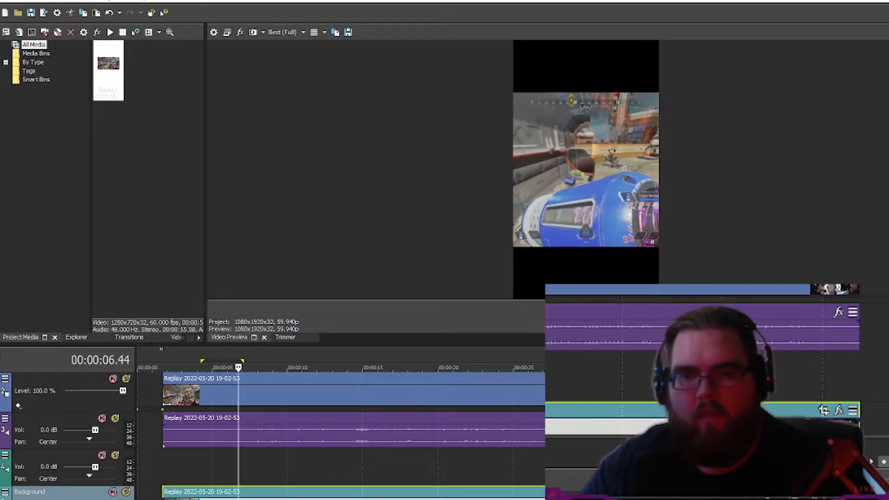
right_click(28, 379)
left_click(51, 386)
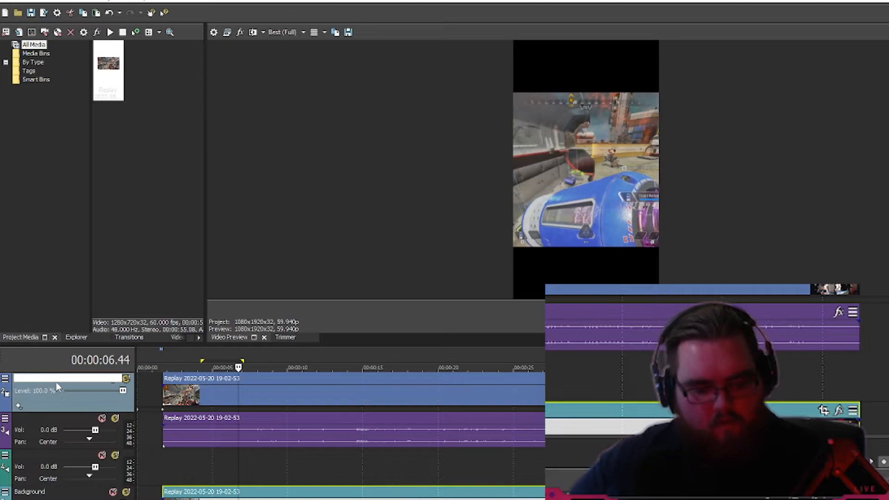
type("Gamepla")
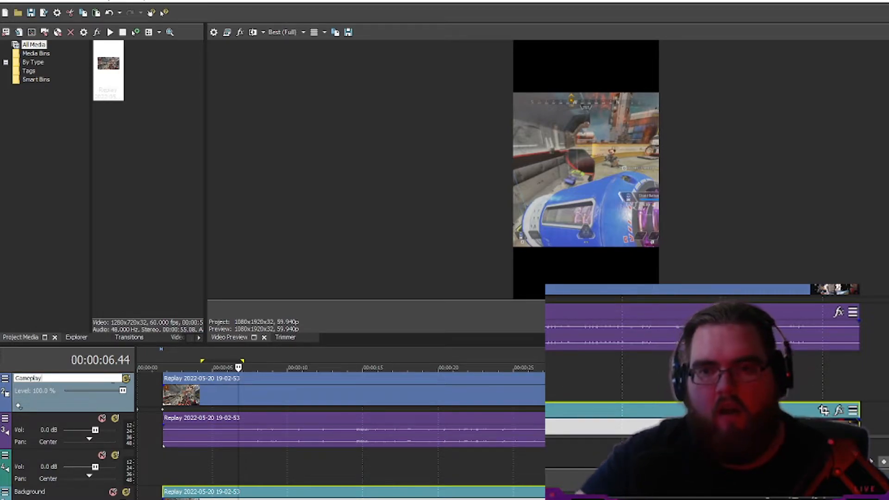
type("y")
left_click(60, 389)
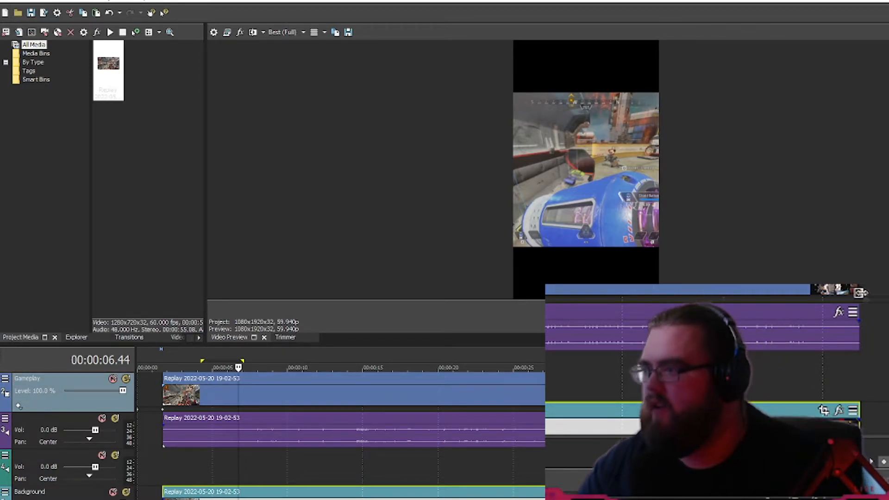
With the cursor at the clip's start, enlarge the Background track with Track Motion to about 3,492 x 6,208 so it fills the frame
scroll(341, 426, "down", 1)
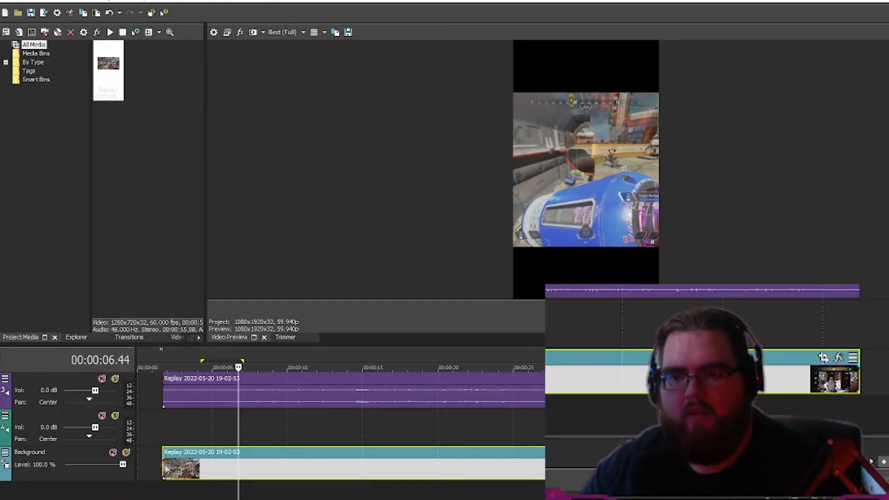
left_click(163, 468)
left_click(6, 454)
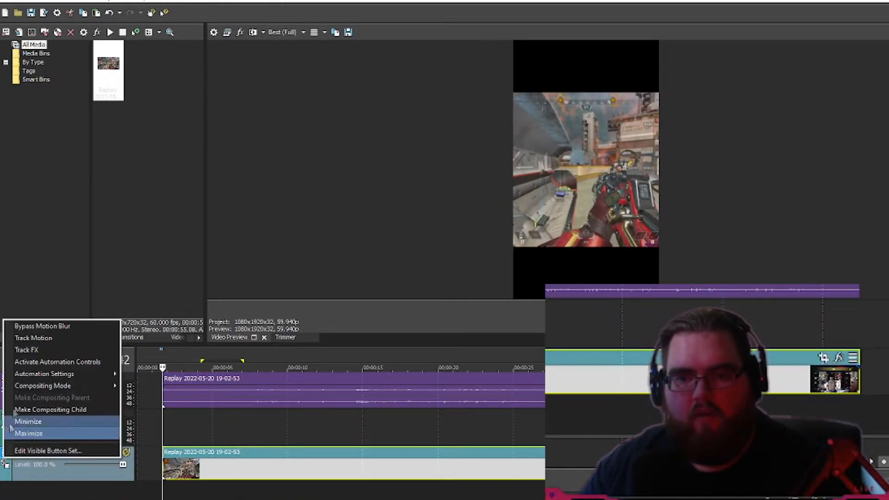
left_click(28, 340)
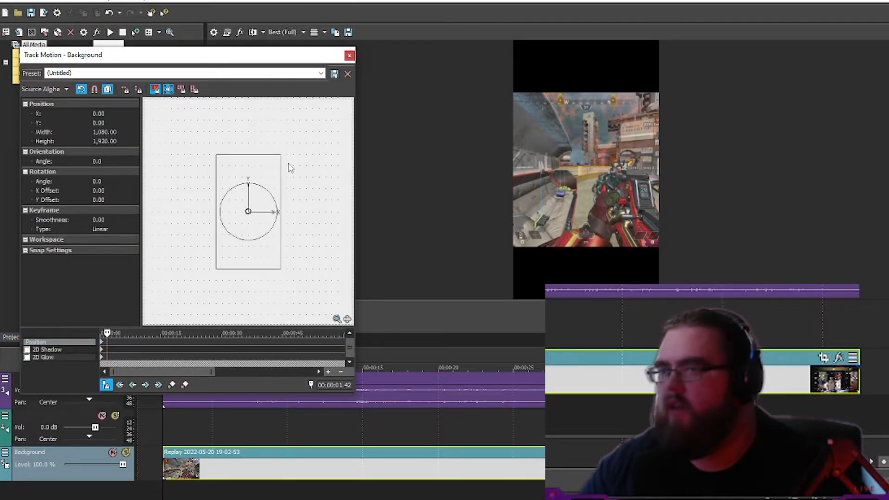
left_click_drag(260, 56, 385, 65)
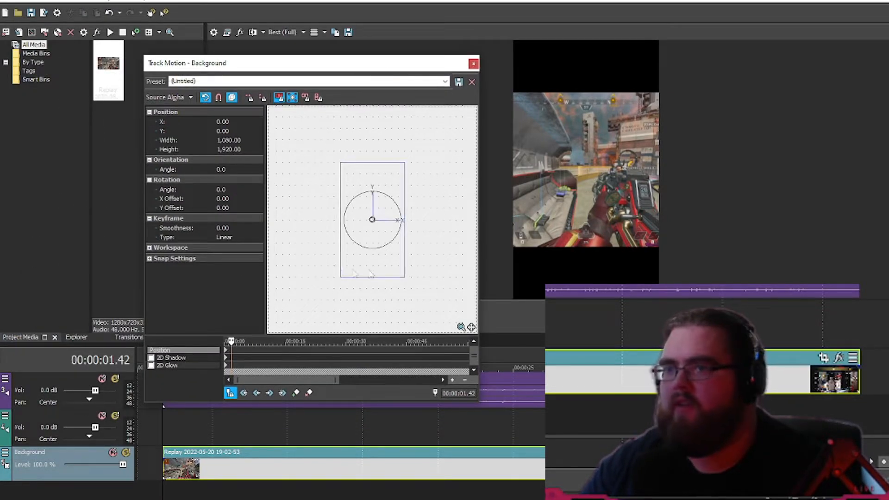
scroll(370, 218, "down", 3)
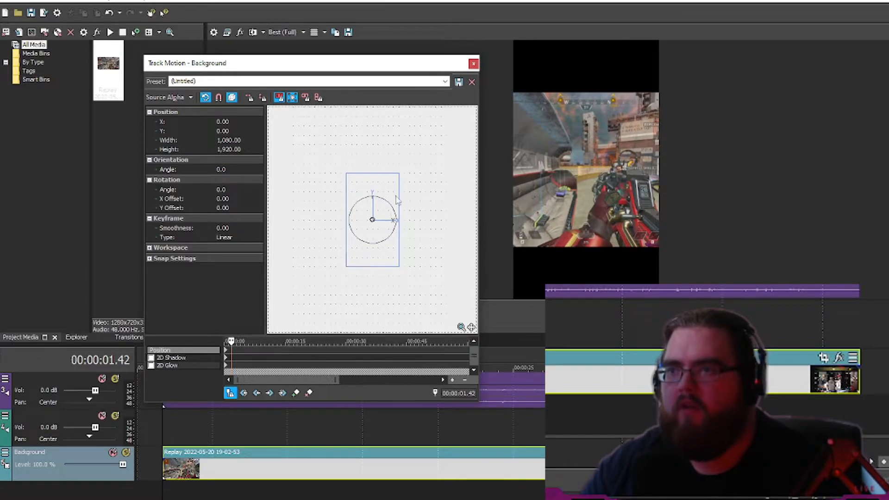
left_click_drag(402, 171, 463, 113)
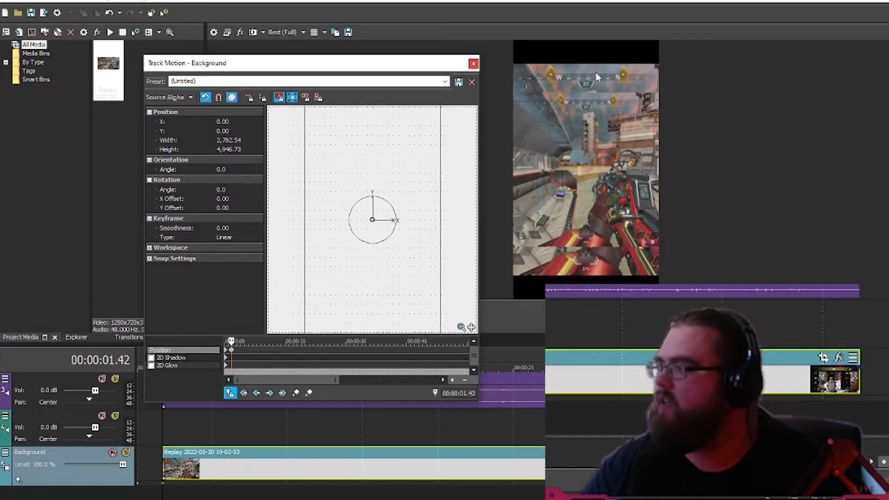
scroll(453, 257, "down", 2)
left_click_drag(410, 154, 418, 140)
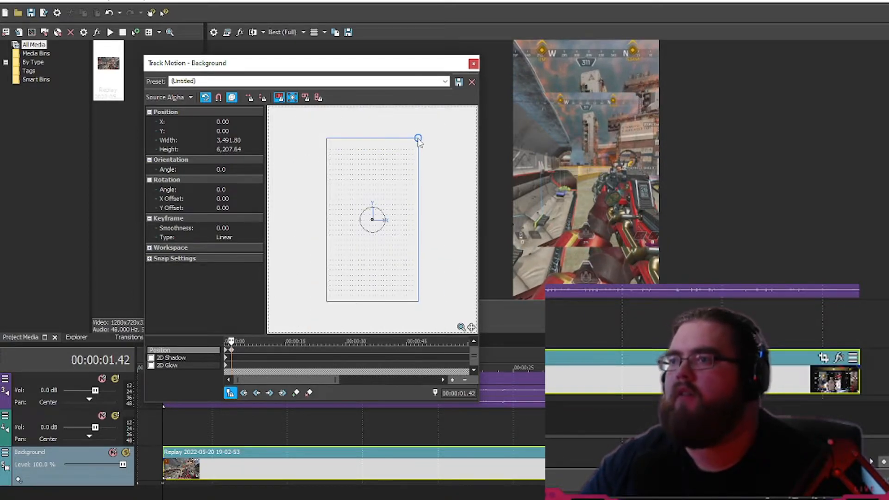
left_click(473, 64)
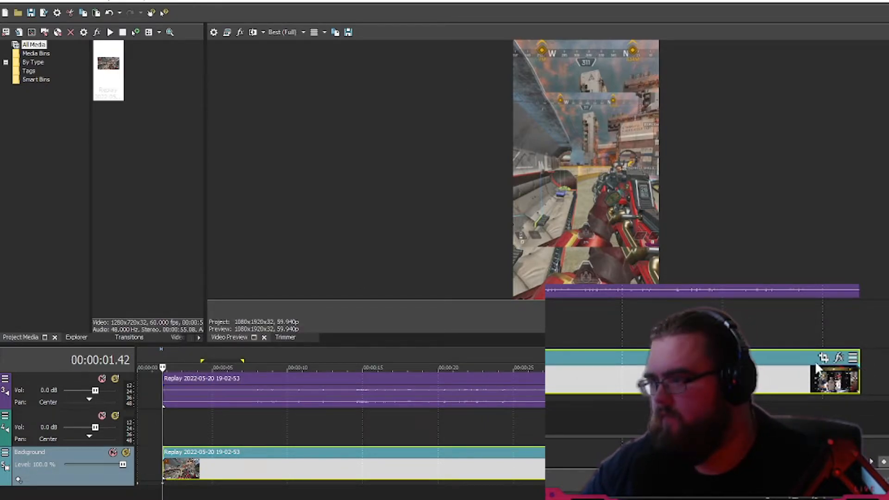
right_click(299, 477)
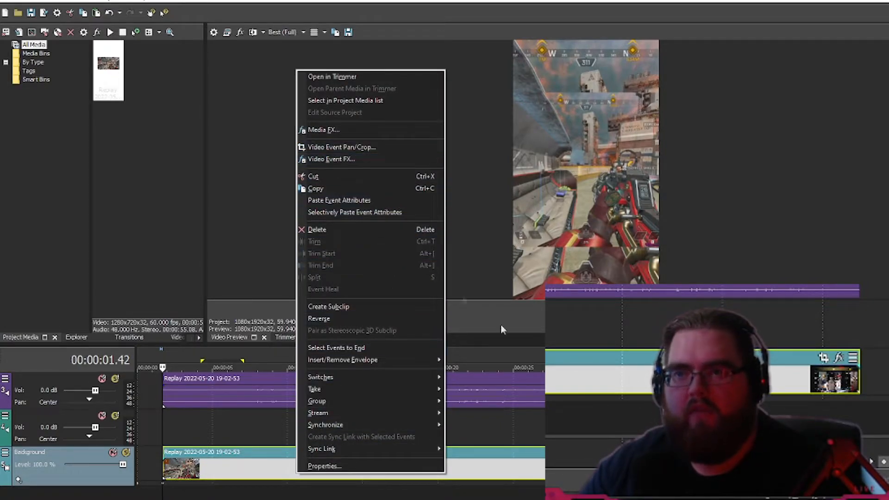
left_click(615, 428)
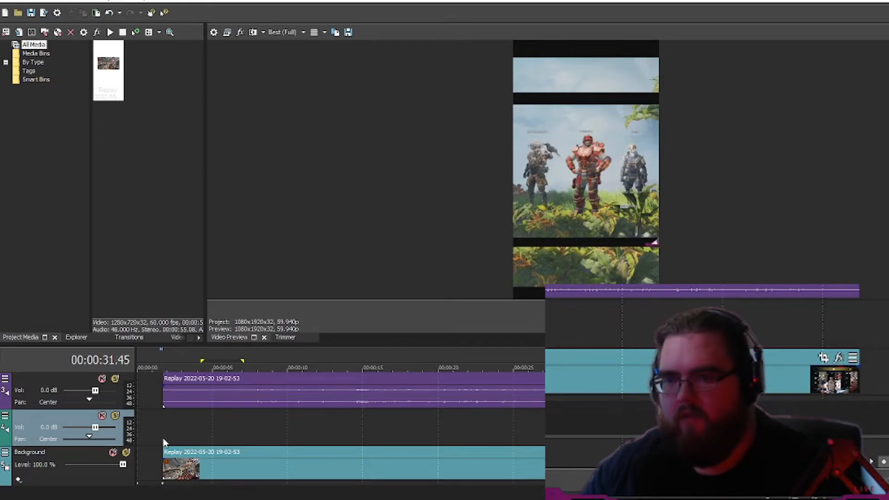
left_click(163, 438)
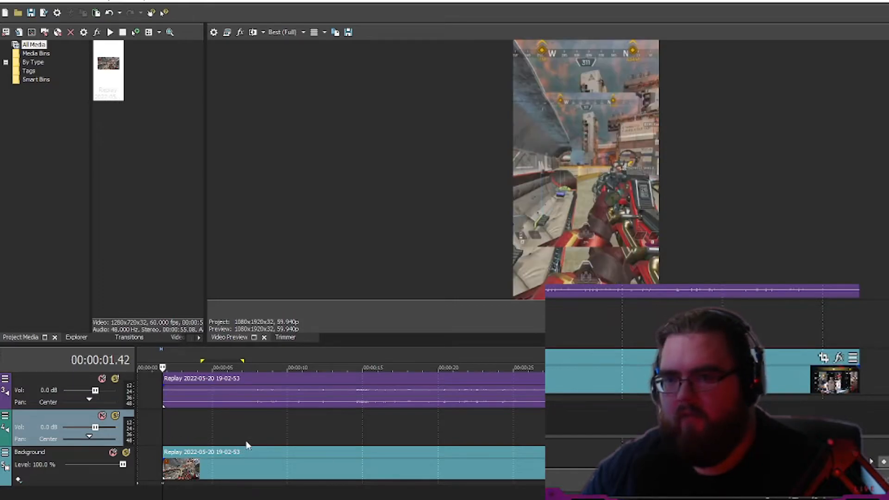
Add the VEGAS Gaussian Blur effect to the replay clip on the Background track
left_click(839, 359)
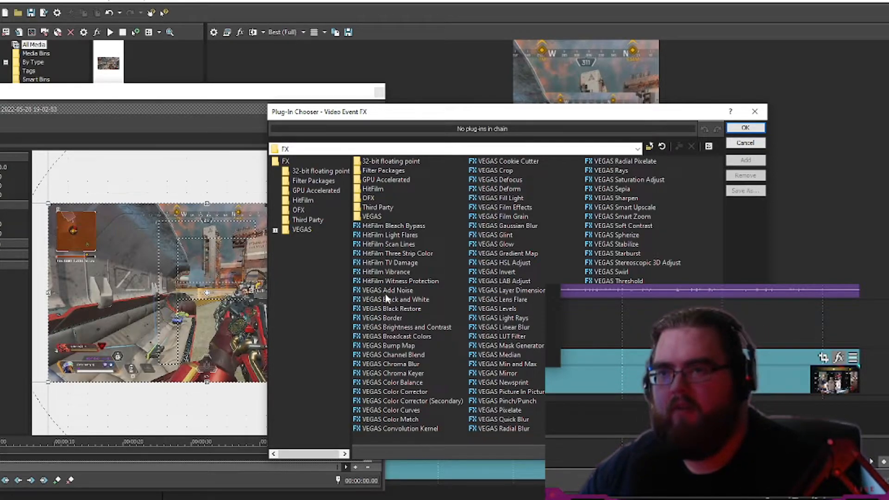
left_click(410, 327)
left_click(399, 283)
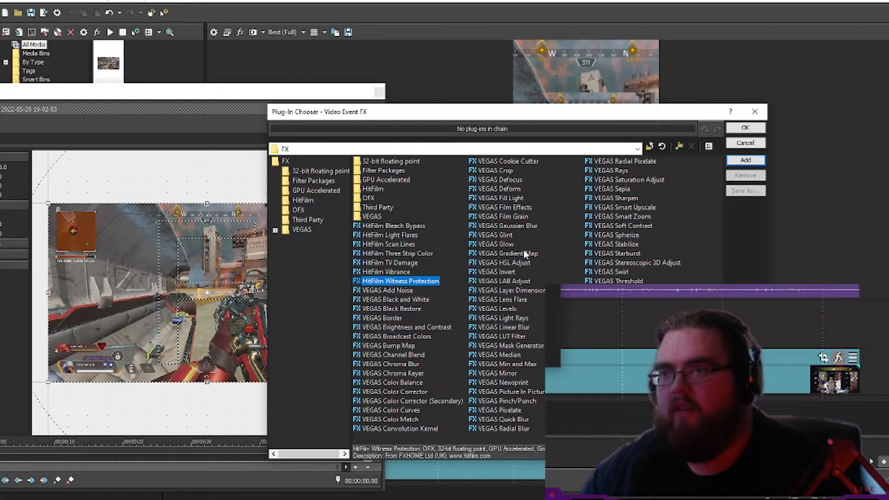
left_click(495, 226)
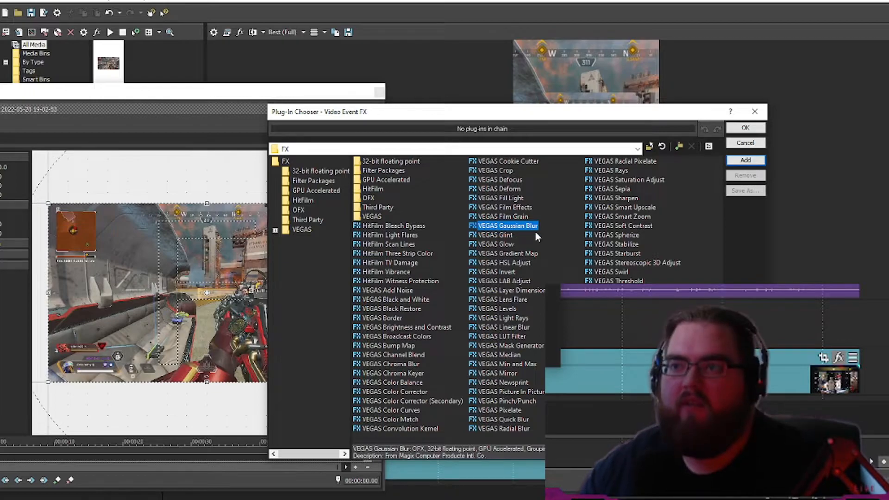
left_click(744, 161)
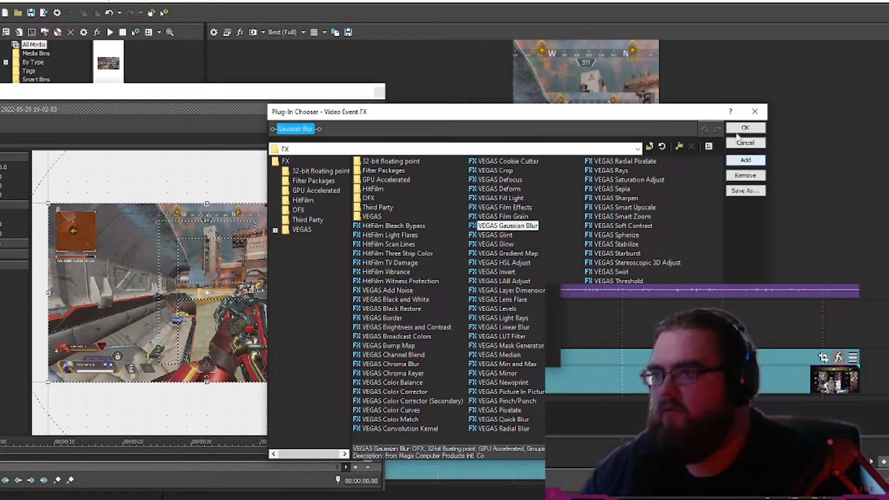
left_click(739, 131)
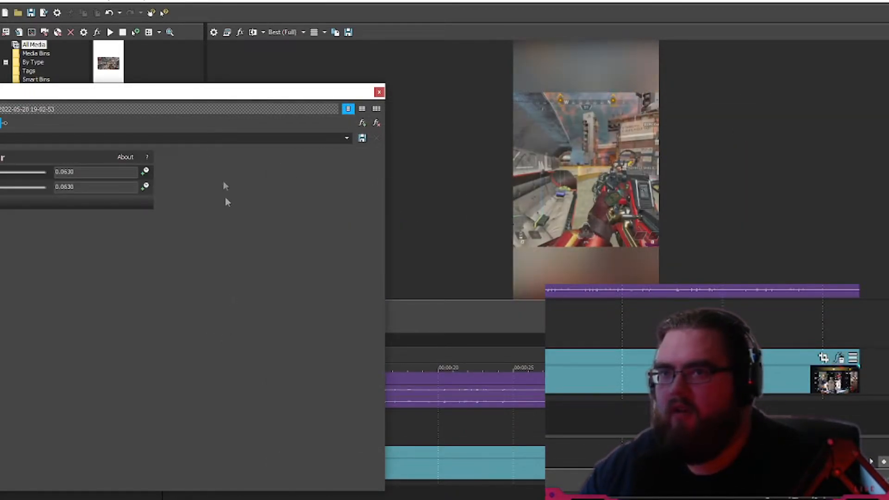
Set the Gaussian Blur's horizontal and vertical range to 0.01
left_click_drag(172, 96, 271, 69)
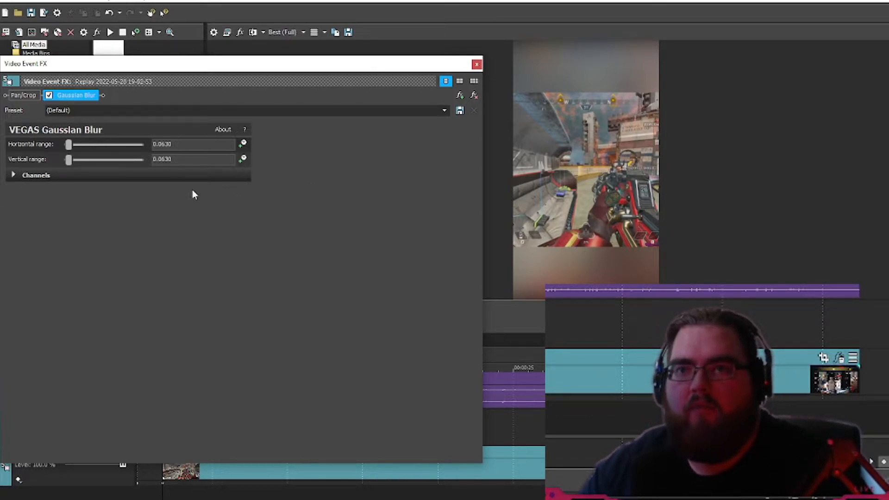
left_click(445, 111)
left_click(419, 107)
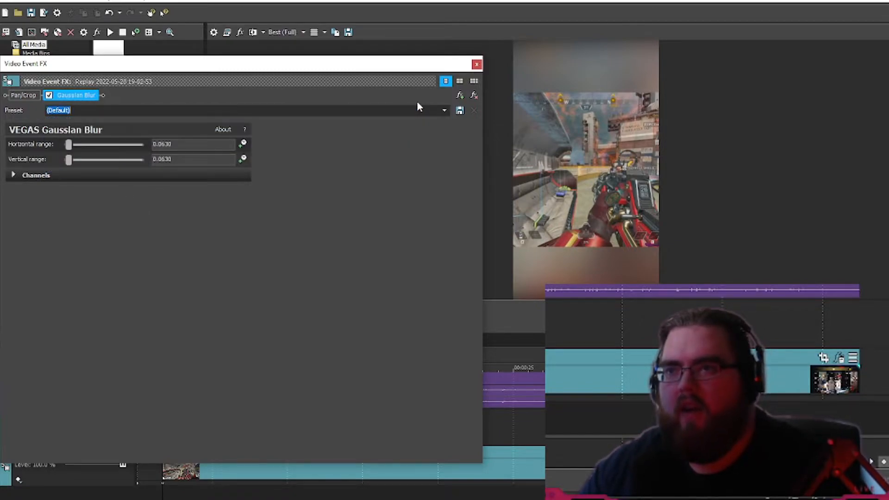
double_click(162, 144)
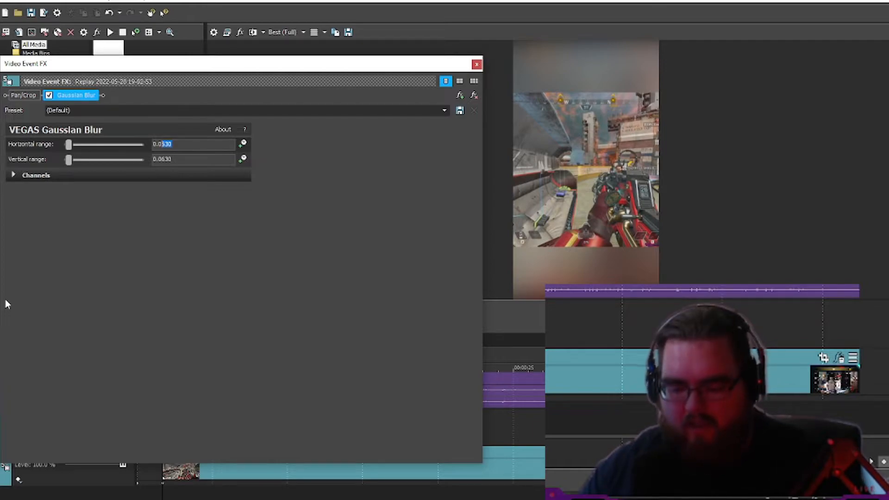
left_click(178, 159)
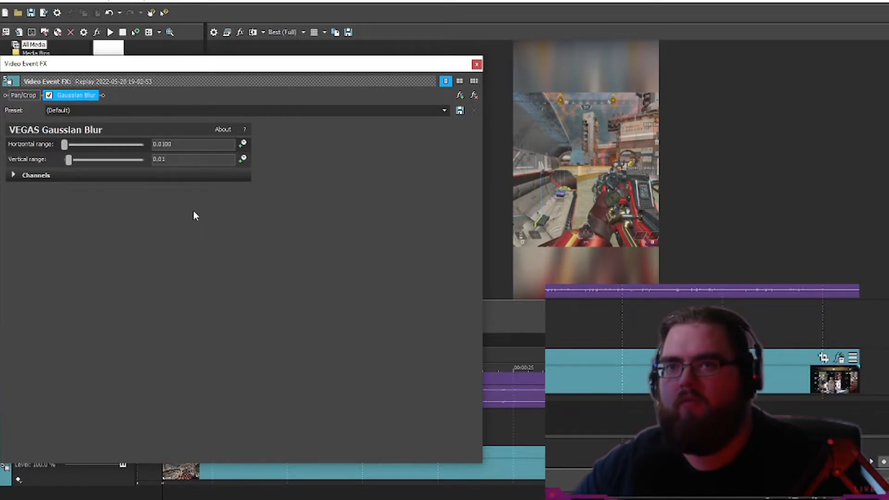
type("0.01")
key("Return")
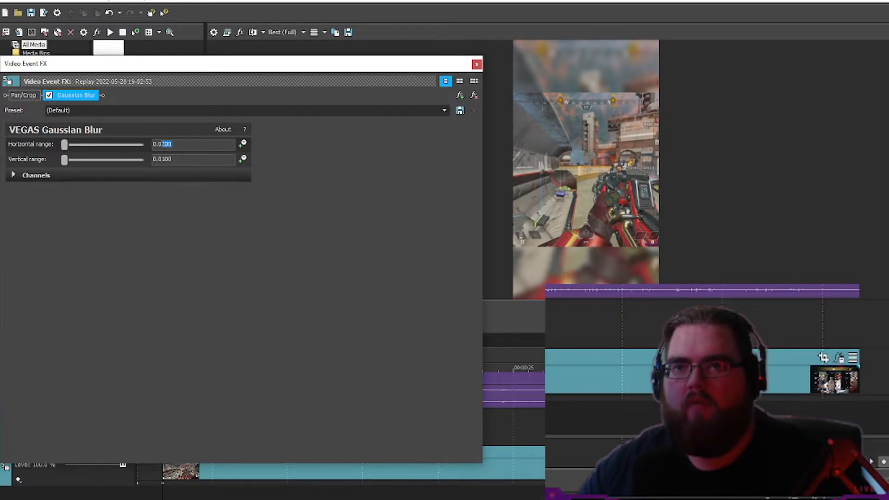
Set the Gaussian Blur's horizontal and vertical range to 0.02 and close the effect settings
type("2")
left_click(184, 160)
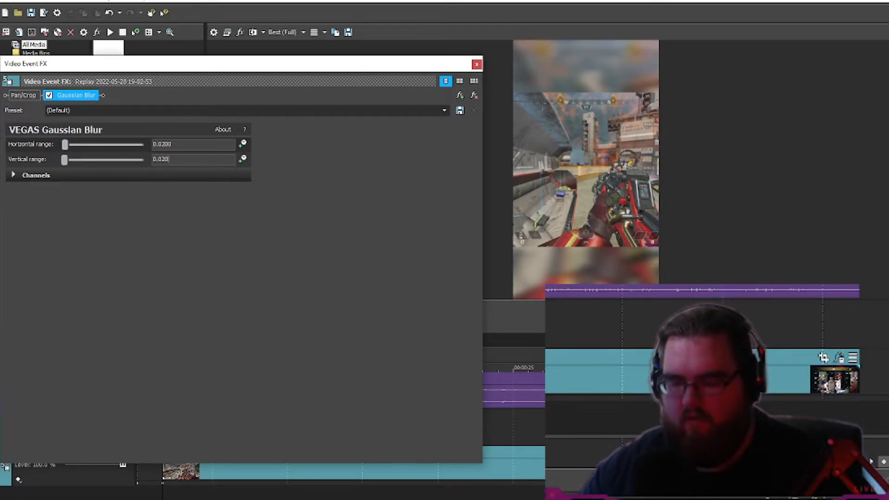
key("Return")
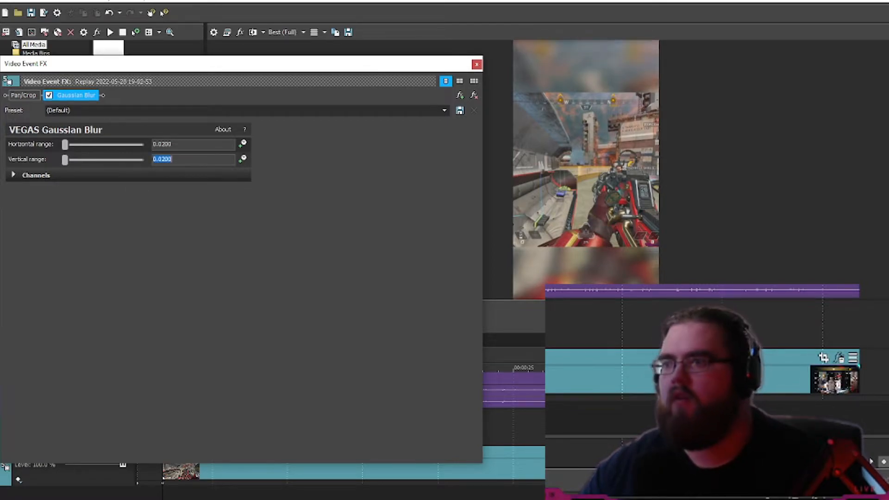
left_click(477, 64)
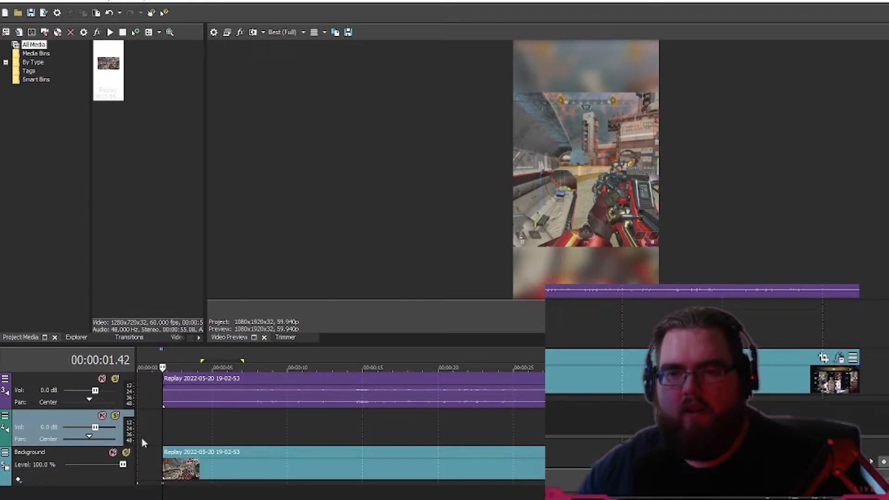
Copy the Gameplay track's replay clip and paste it onto the empty video track 1 at the clip's start
key("space")
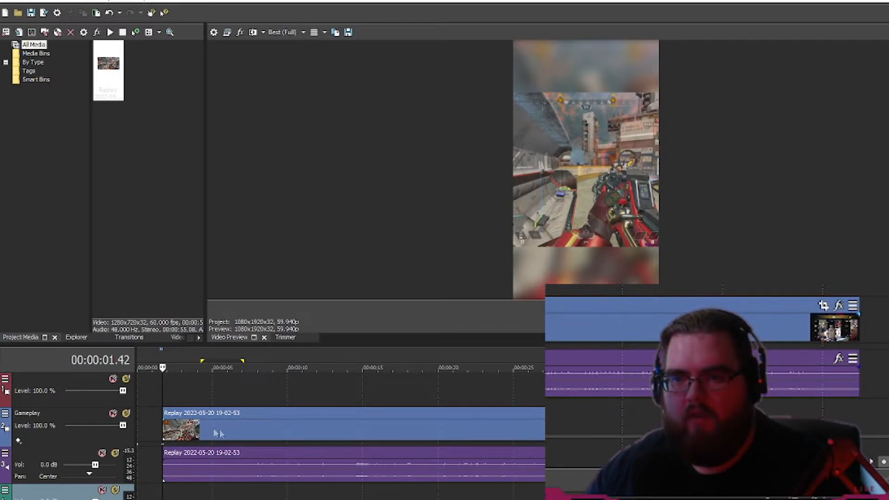
right_click(250, 426)
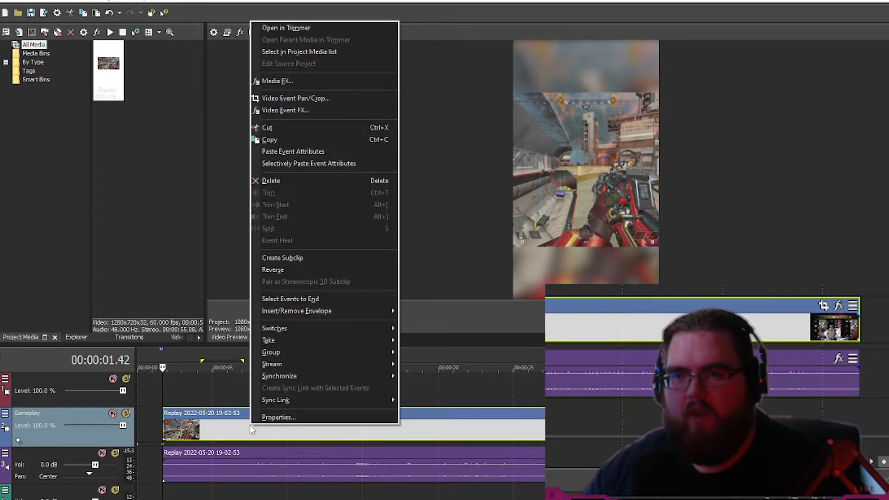
left_click(269, 144)
right_click(163, 389)
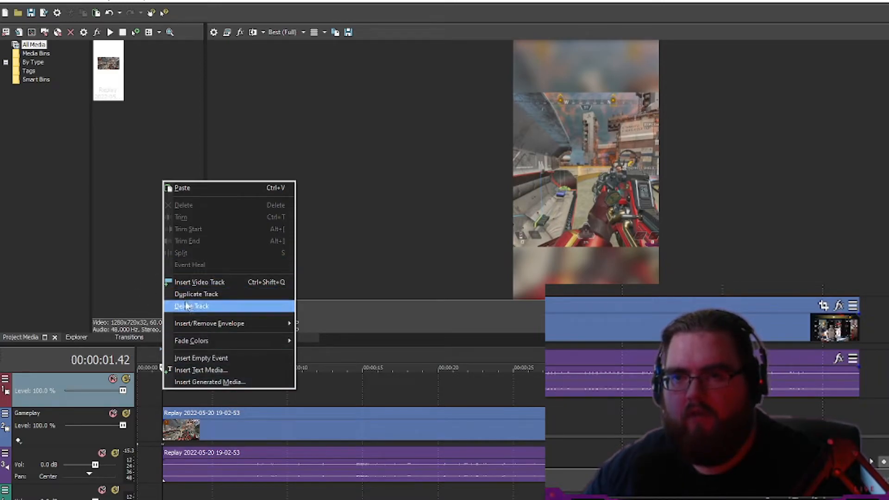
left_click(182, 188)
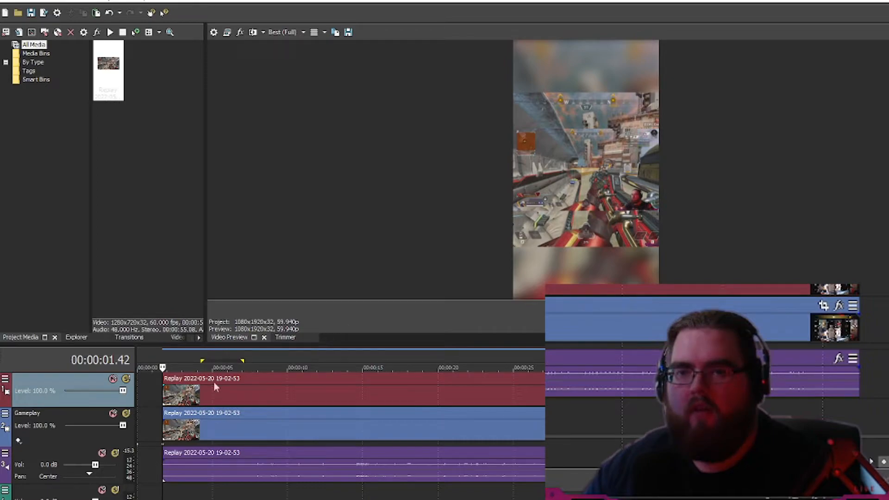
Rename the top video track as FaceCam
left_click(5, 381)
left_click(23, 362)
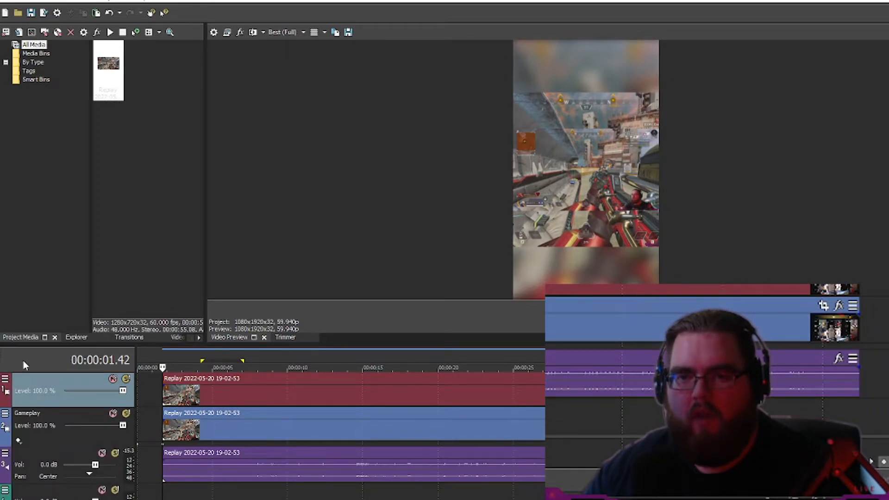
right_click(35, 383)
left_click(49, 386)
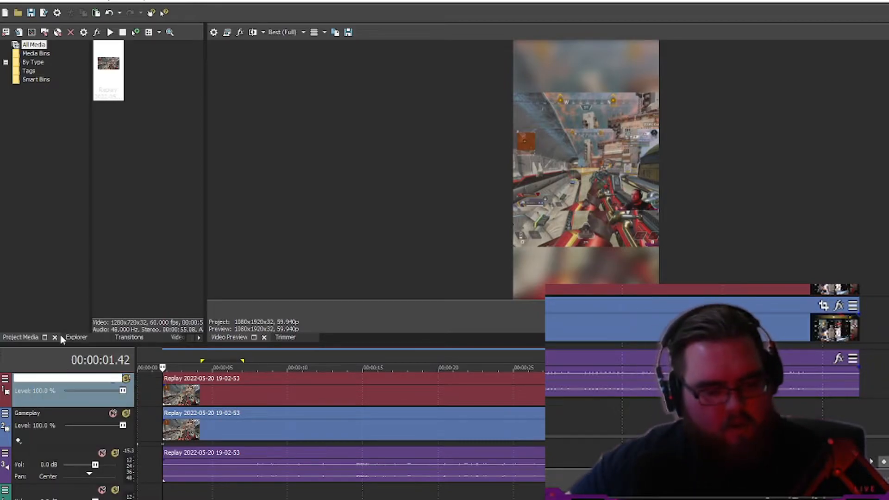
type("FaceCam")
key("Return")
Examine the Track Motion settings and track options of the FaceCam track
left_click(5, 378)
left_click(23, 362)
left_click_drag(334, 63, 262, 24)
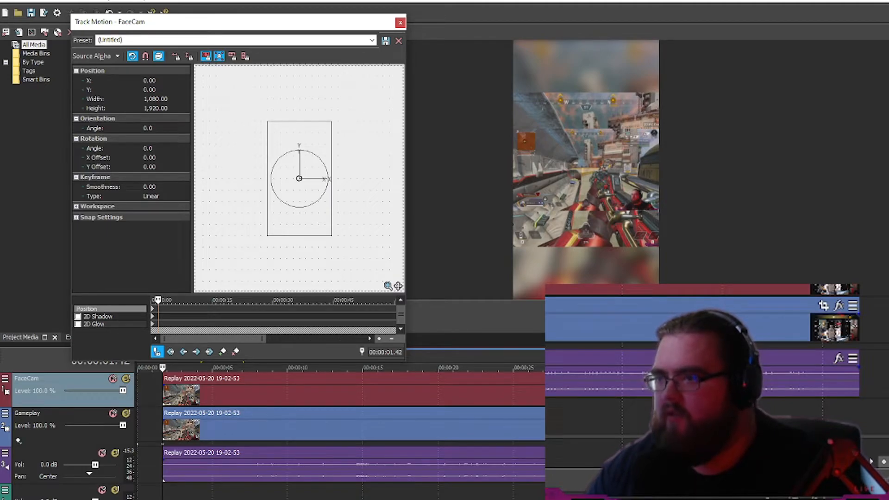
left_click(693, 283)
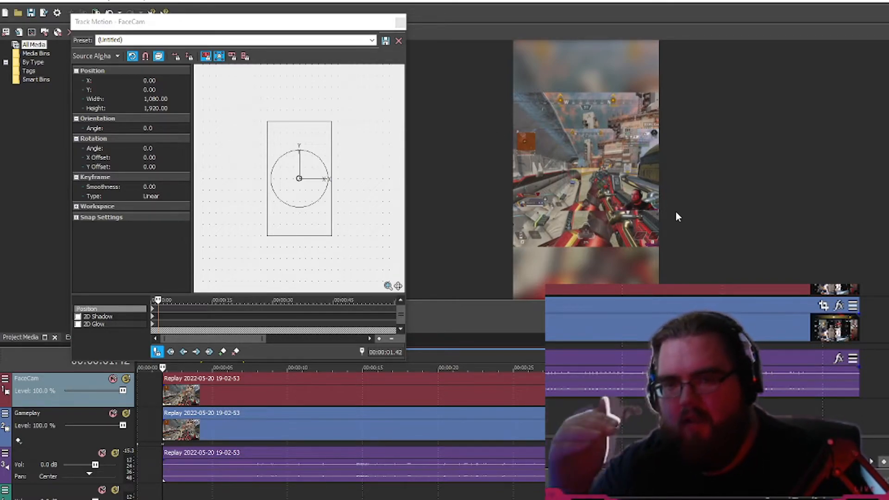
mouse_move(332, 160)
left_mouse_down()
mouse_move(305, 162)
mouse_move(327, 157)
left_mouse_up()
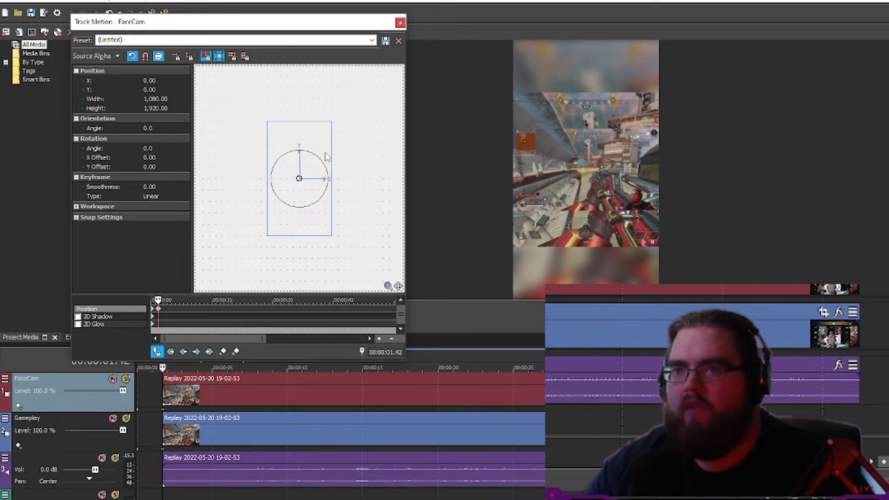
left_click(400, 23)
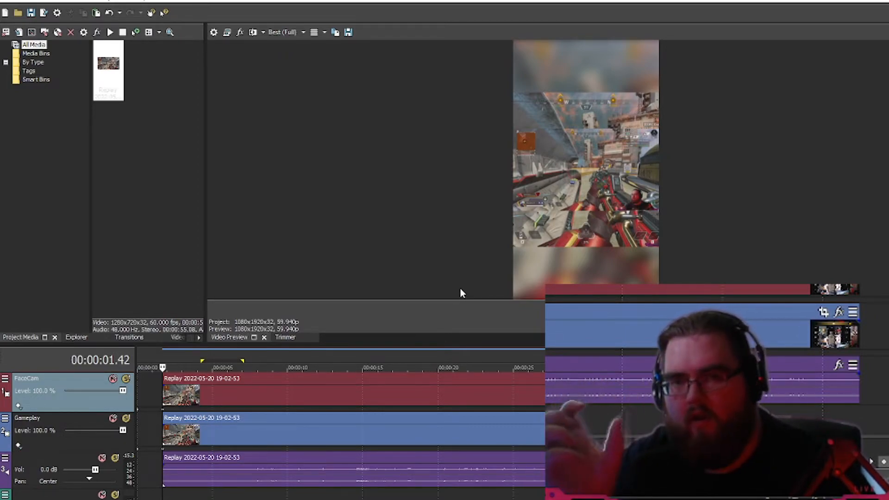
left_click(5, 380)
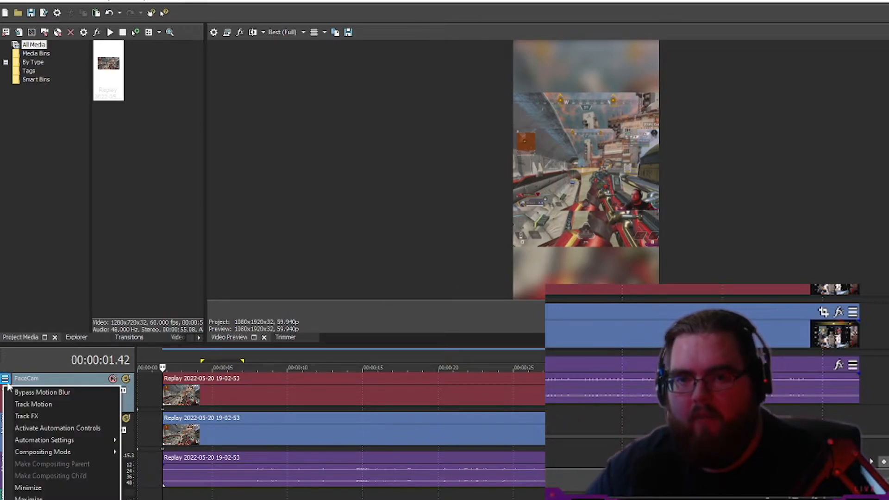
left_click(376, 325)
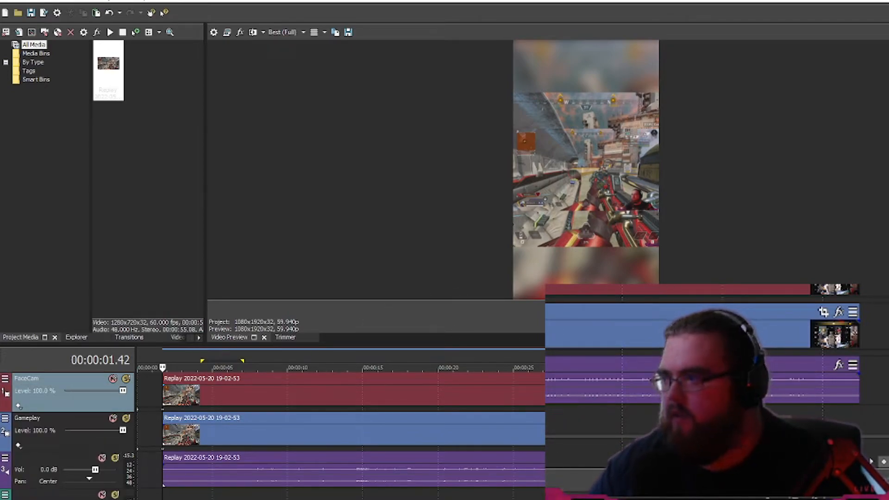
Open Event Pan/Crop for the replay clip on the FaceCam track and reposition its window over the workspace
scroll(352, 426, "down", 4)
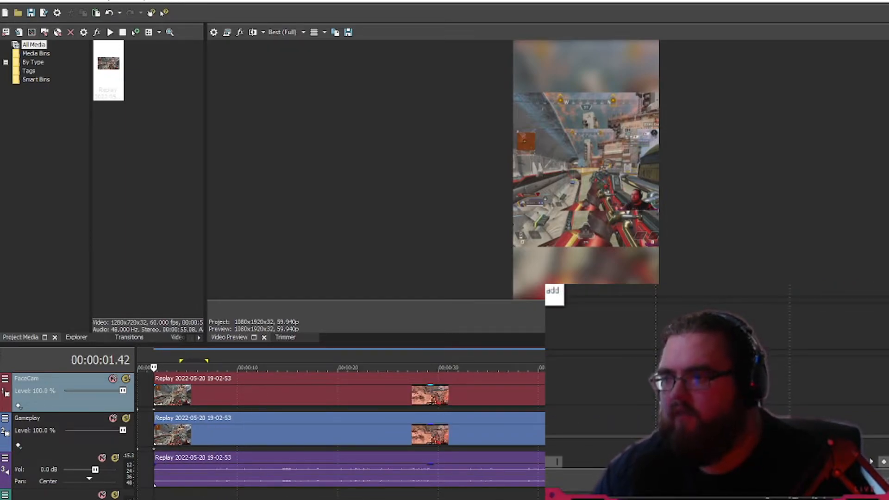
right_click(522, 391)
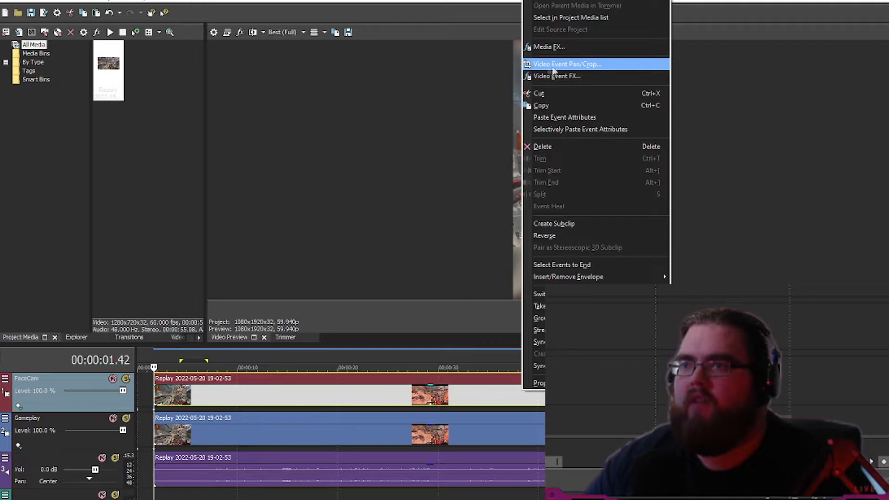
left_click(709, 315)
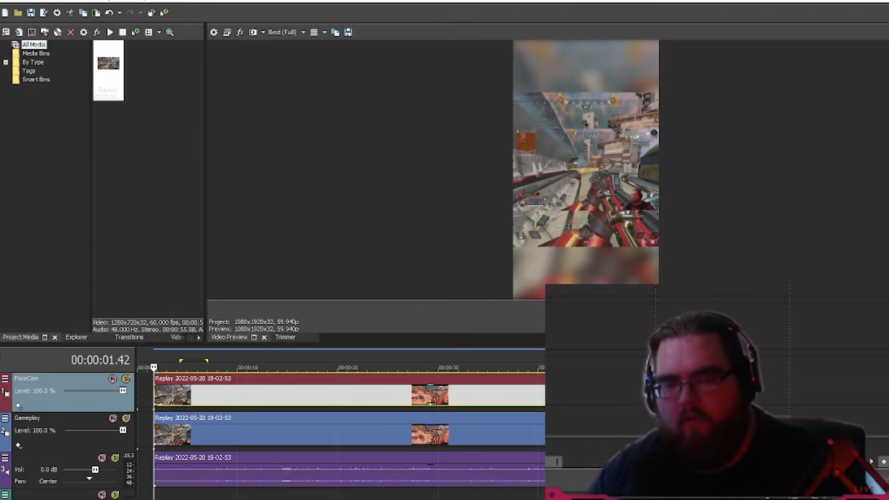
left_click(686, 379)
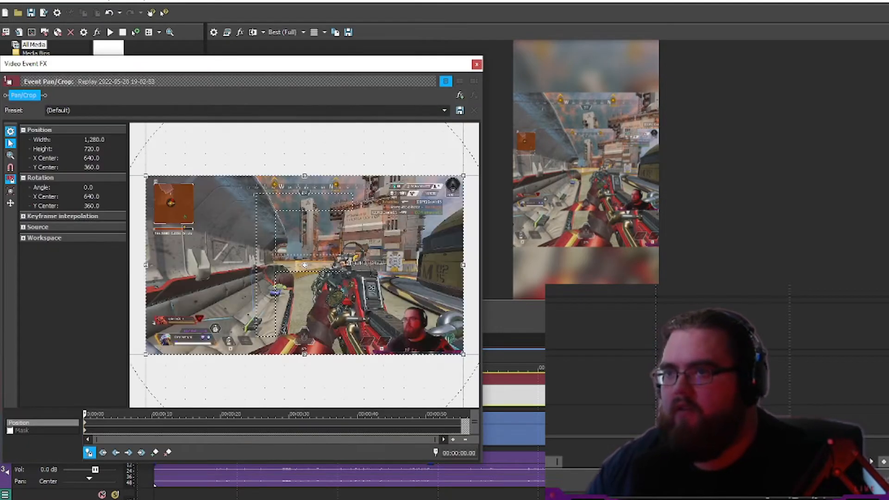
left_click_drag(290, 62, 363, 30)
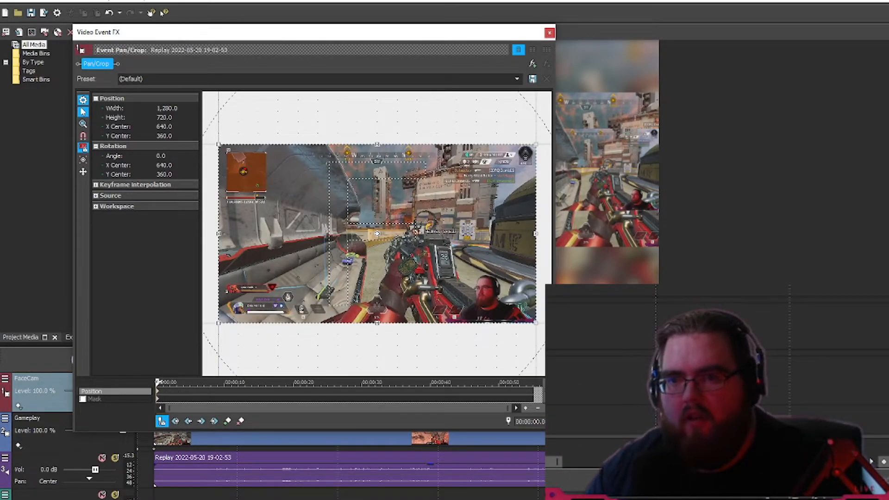
Add a crop keyframe at 00:00:00.23 by shrinking the frame to 456.0 x 256.5, centred at about 667.2, 346.9
mouse_move(159, 382)
left_mouse_down()
mouse_move(386, 381)
mouse_move(154, 384)
left_mouse_up()
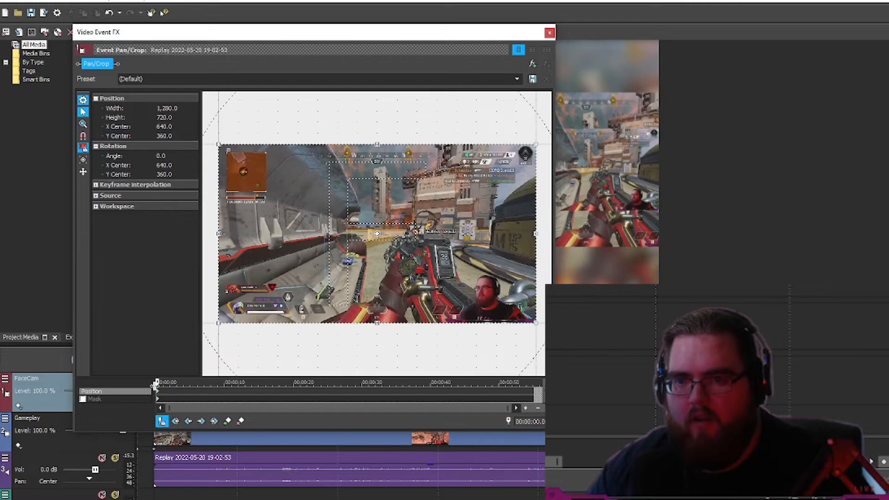
scroll(165, 393, "up", 6)
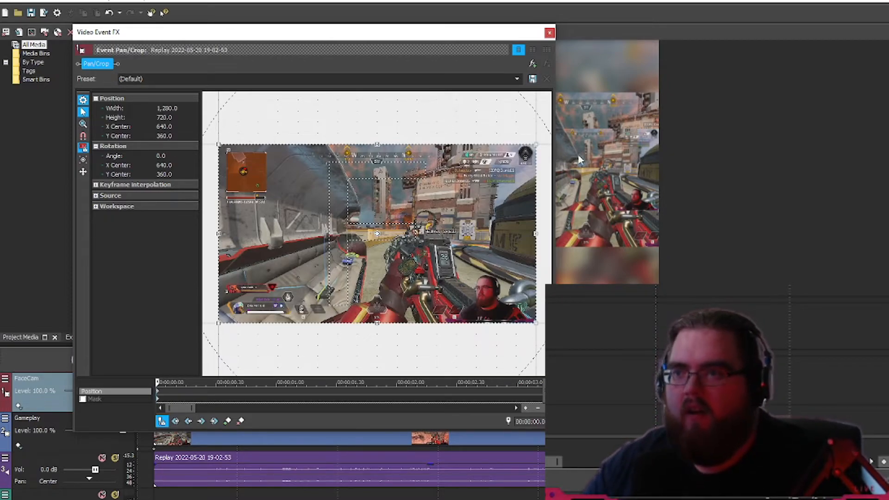
left_click_drag(159, 383, 203, 383)
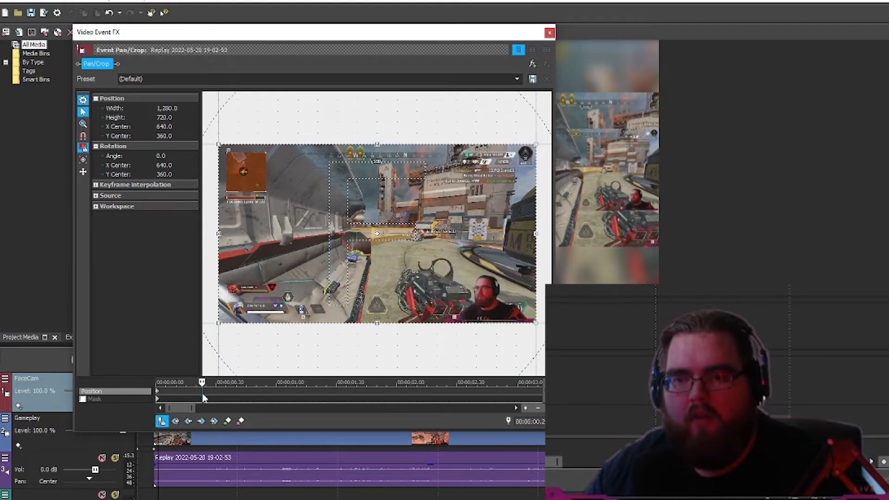
left_click_drag(218, 324, 302, 268)
left_click_drag(438, 208, 393, 235)
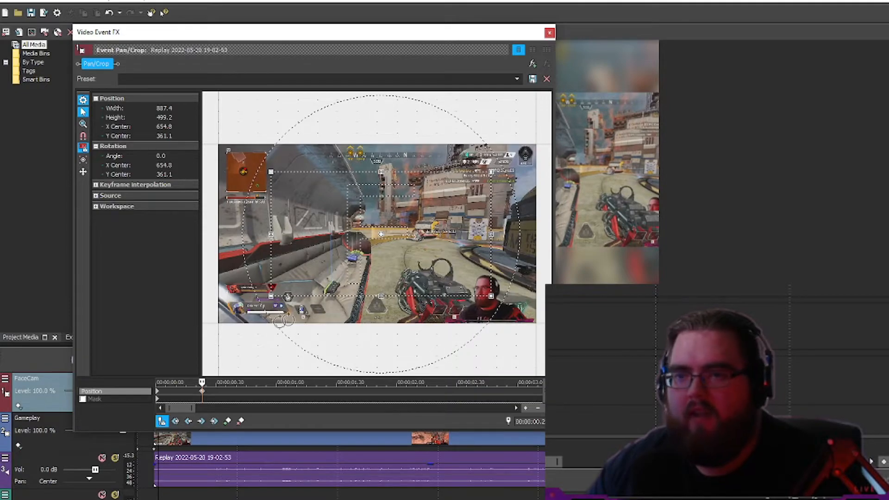
left_click_drag(271, 296, 378, 235)
left_click_drag(444, 213, 394, 237)
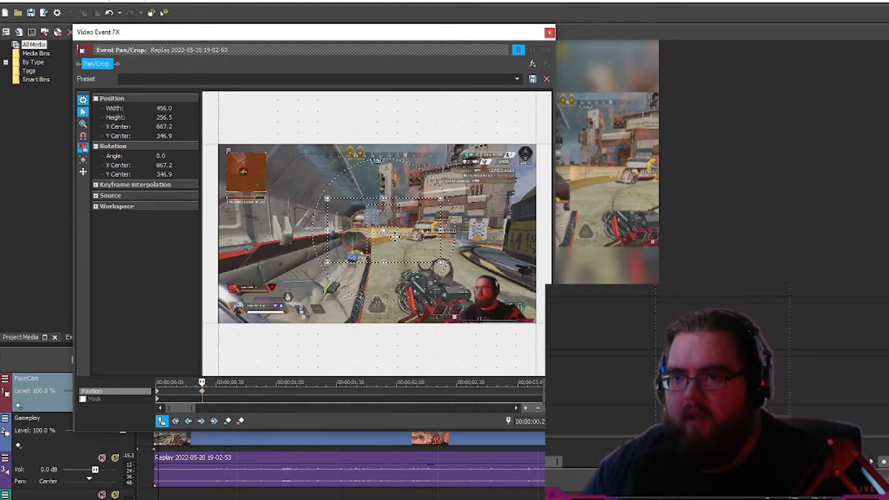
Copy the full-frame crop keyframe from the clip's start and paste it one frame before the reduced-crop keyframe
left_click_drag(202, 383, 149, 392)
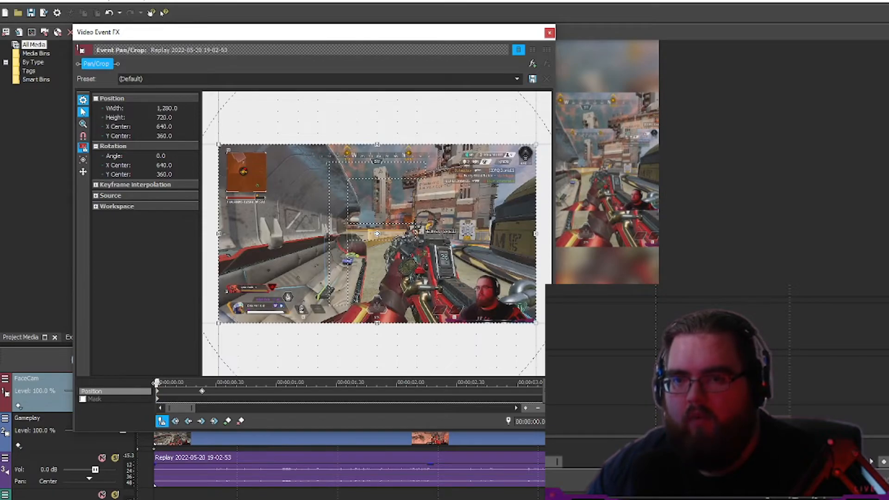
mouse_move(157, 382)
left_mouse_down()
mouse_move(318, 376)
mouse_move(169, 382)
mouse_move(158, 393)
left_mouse_up()
right_click(157, 392)
left_click(186, 410)
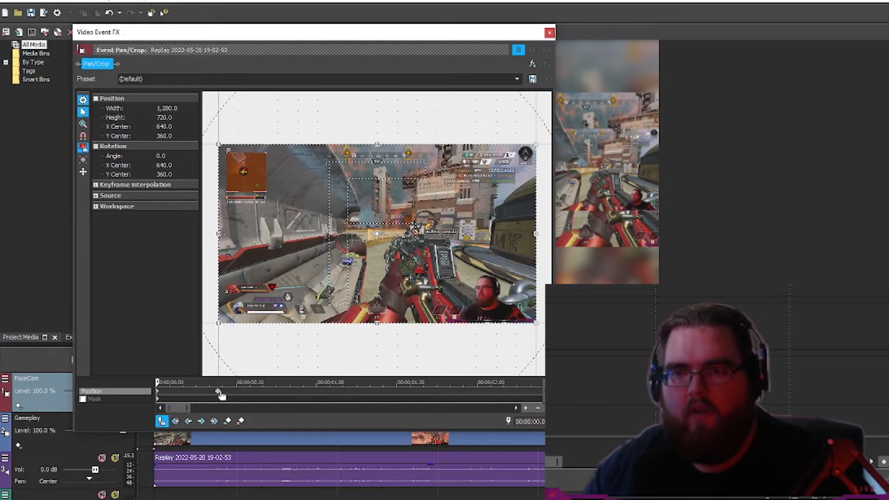
left_click(218, 391)
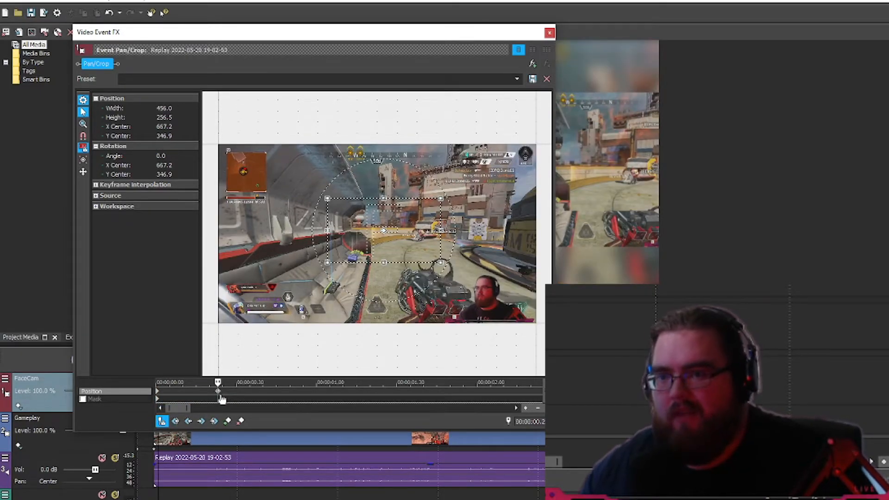
scroll(221, 400, "up", 5)
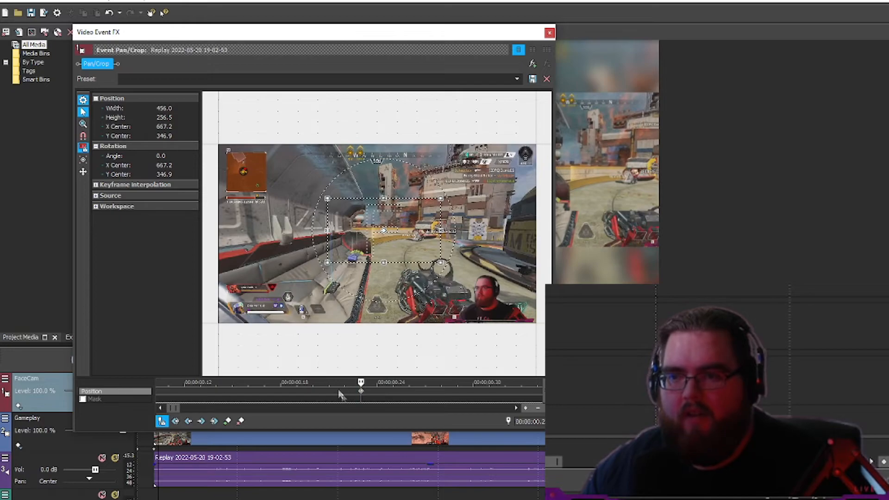
scroll(352, 399, "down", 3)
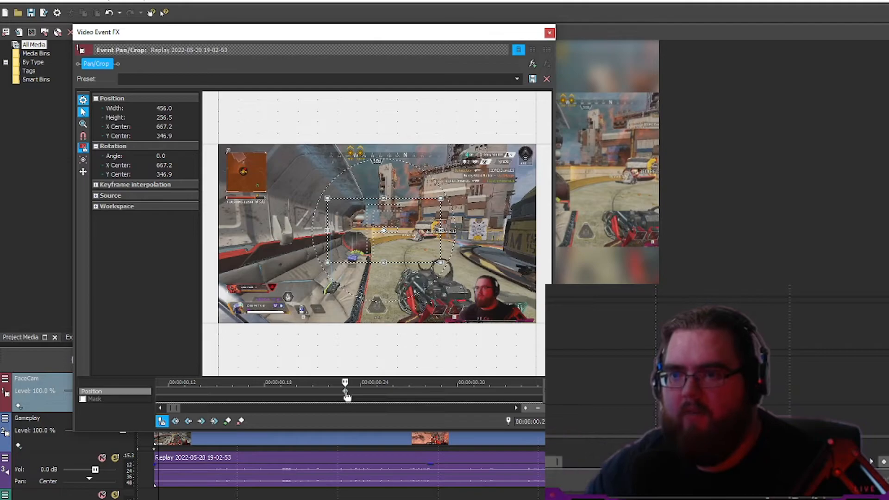
key("Left")
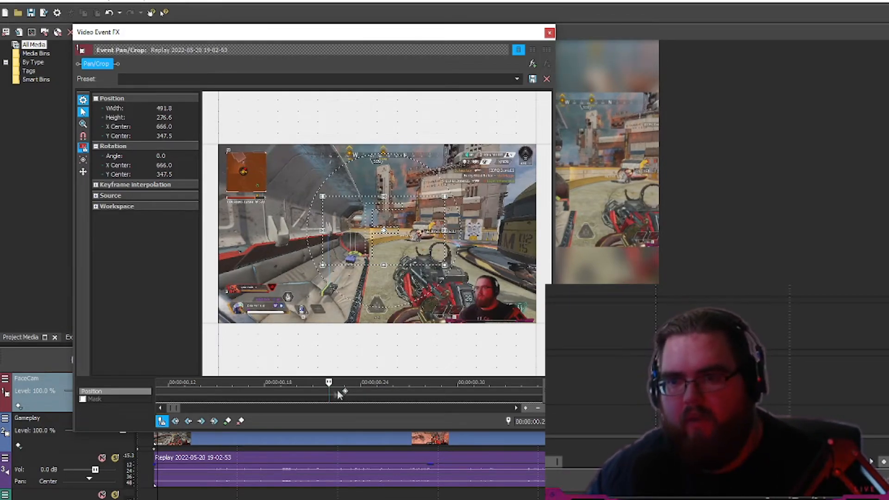
right_click(329, 393)
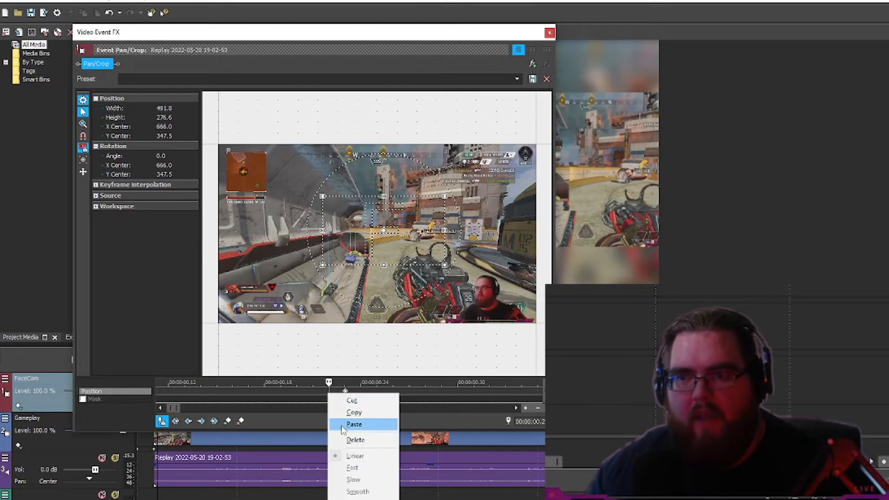
left_click(343, 426)
scroll(326, 383, "down", 5)
mouse_move(215, 383)
left_mouse_down()
mouse_move(158, 388)
mouse_move(215, 383)
left_mouse_up()
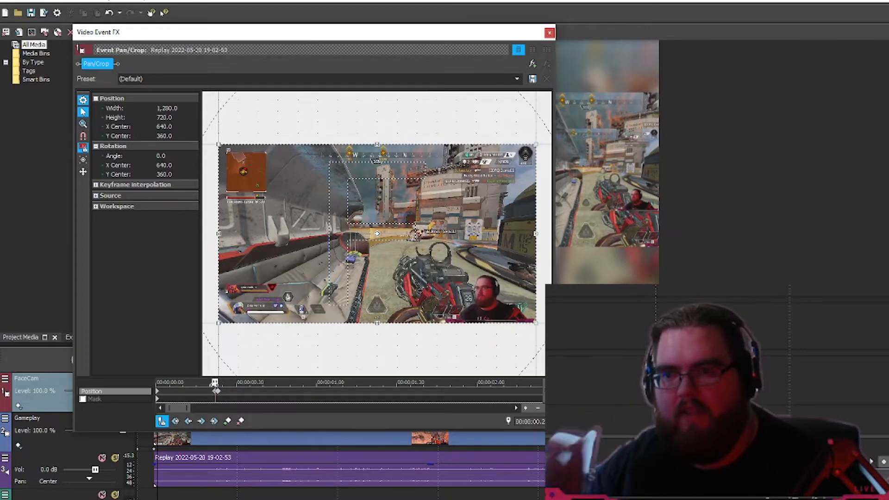
Move the pasted full-frame keyframe one frame forward onto the reduced-crop keyframe at 00:00:00.23
scroll(214, 384, "up", 4)
mouse_move(345, 383)
left_mouse_down()
mouse_move(334, 382)
mouse_move(359, 390)
left_mouse_up()
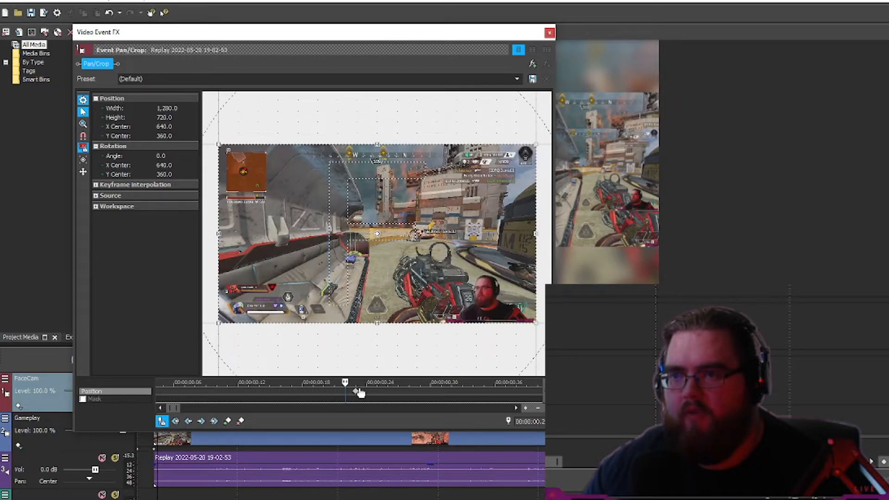
scroll(348, 383, "up", 4)
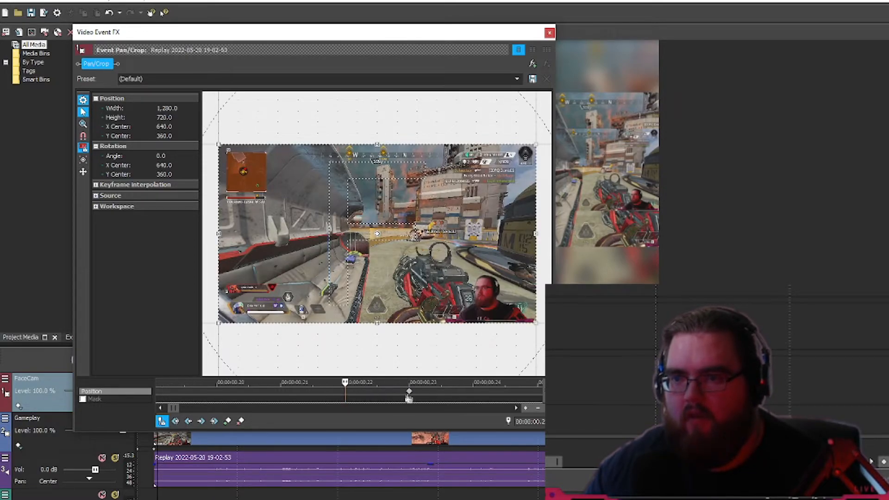
left_click(411, 393)
scroll(411, 395, "up", 2)
scroll(357, 392, "down", 6)
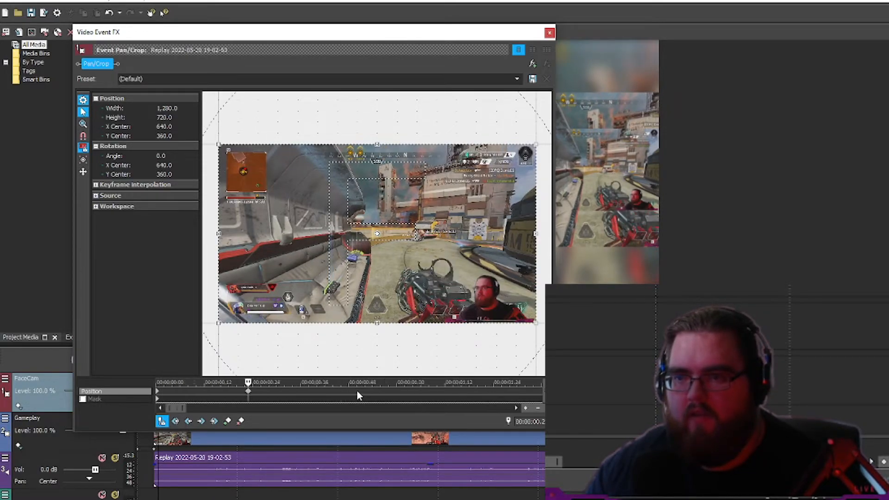
scroll(353, 393, "up", 6)
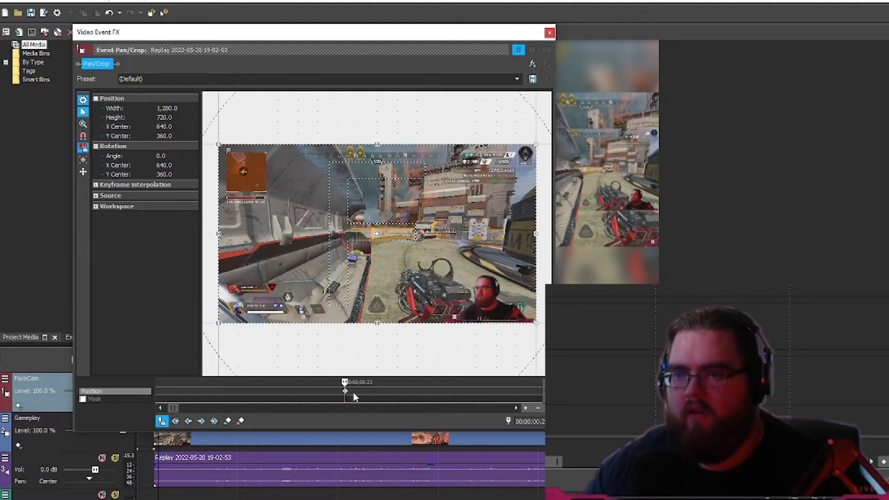
scroll(349, 393, "down", 8)
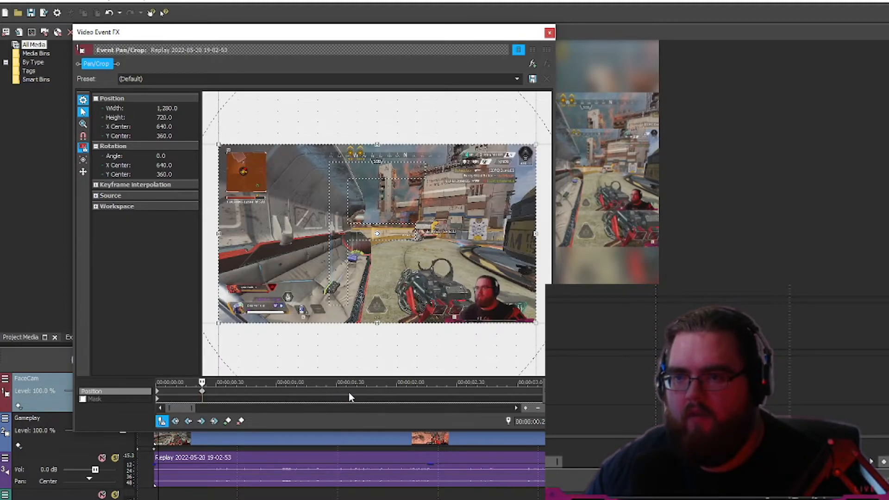
Preview the crop change on both sides of 00:00:00.23 and paste the copied full-frame keyframe there
scroll(224, 397, "up", 4)
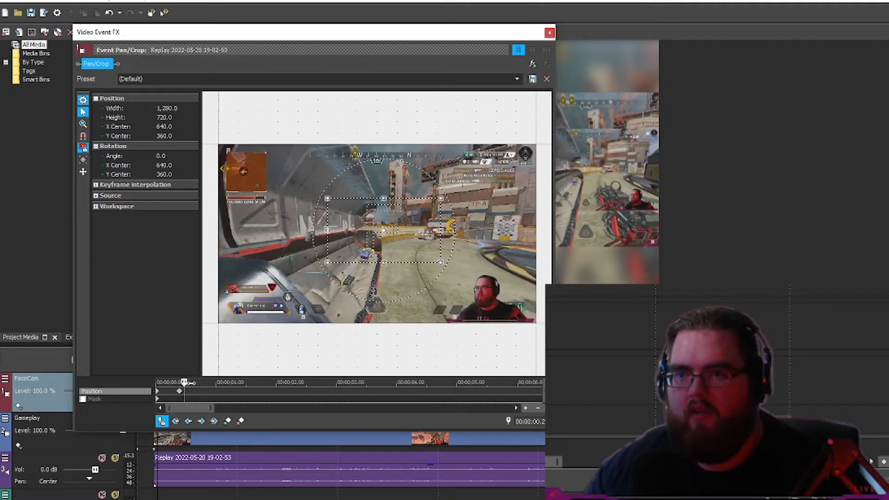
mouse_move(176, 384)
left_mouse_down()
mouse_move(191, 385)
mouse_move(182, 384)
left_mouse_up()
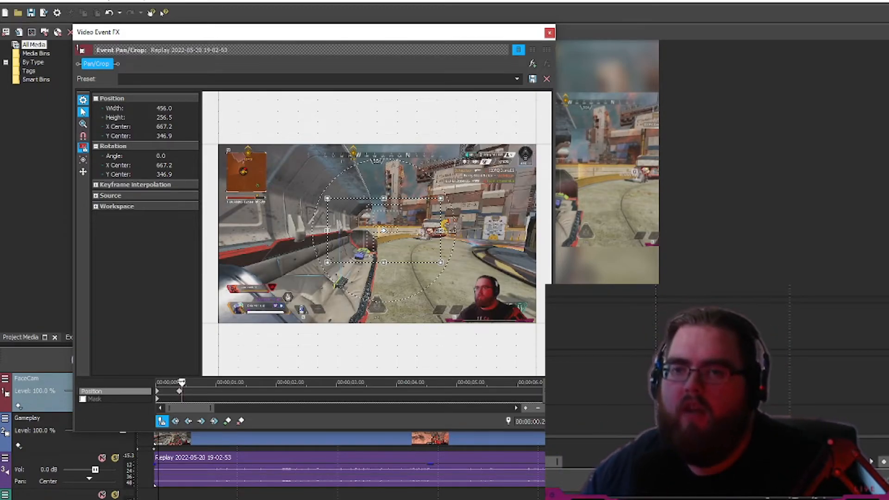
left_click_drag(182, 383, 153, 386)
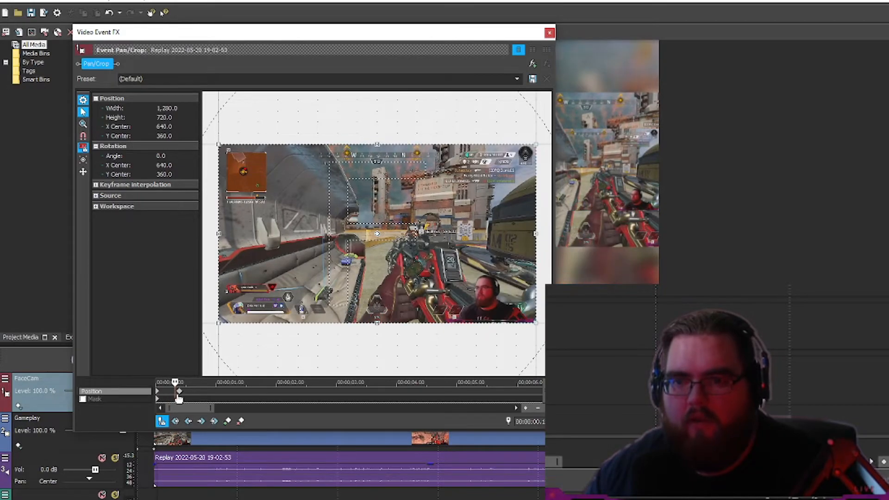
left_click(180, 392)
key("ctrl+v")
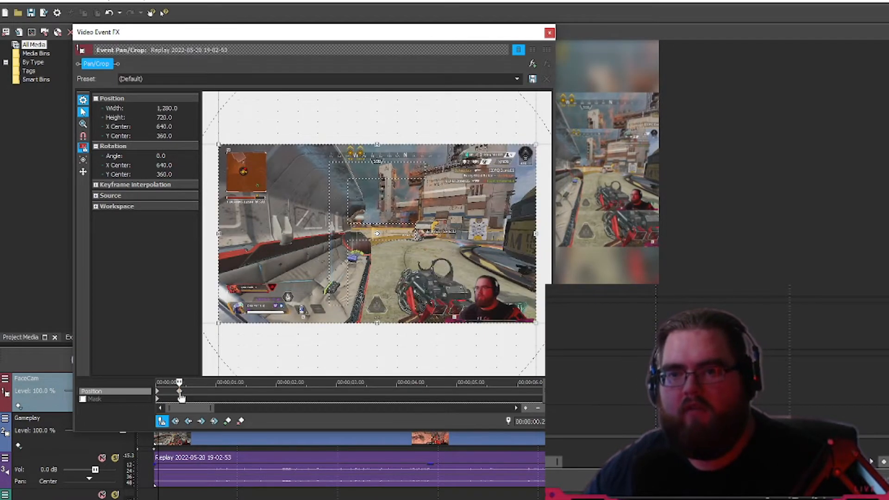
Crop the FaceCam clip from its start to the webcam area at 354.2 x 199.2, centred at 1,102.9, 620.4
left_click(157, 396)
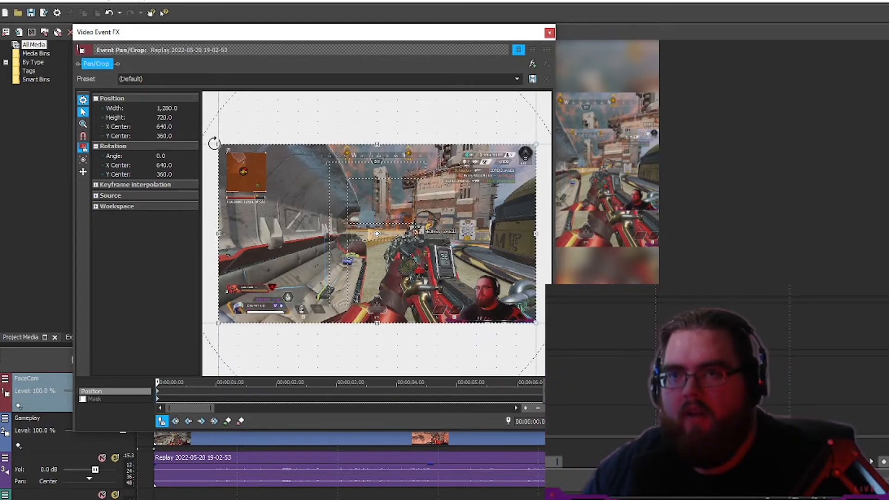
left_click_drag(216, 143, 428, 268)
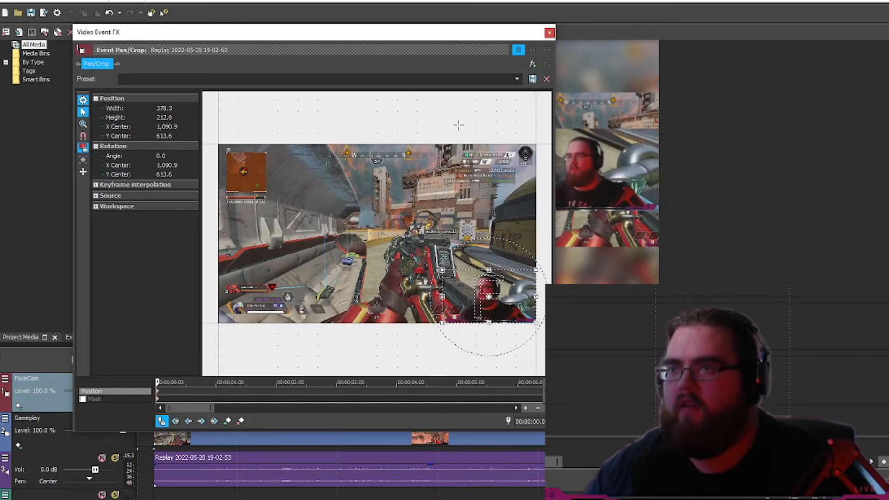
left_click_drag(428, 36, 327, 0)
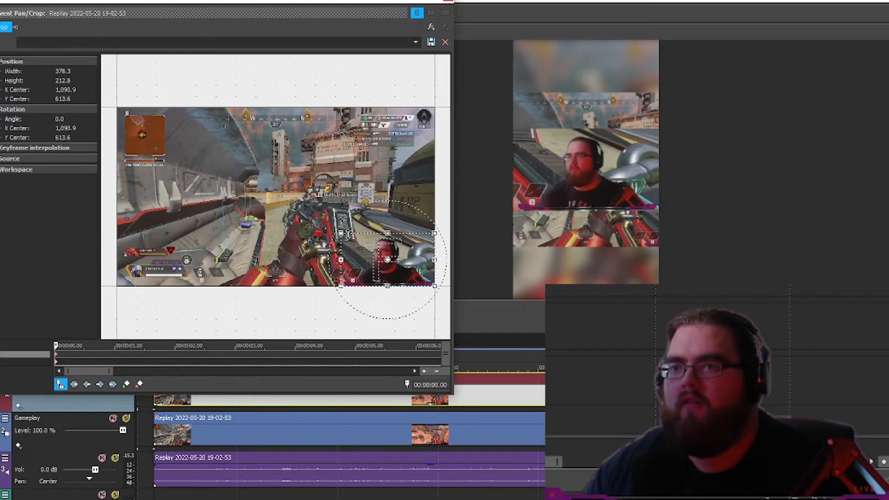
left_click_drag(342, 233, 347, 238)
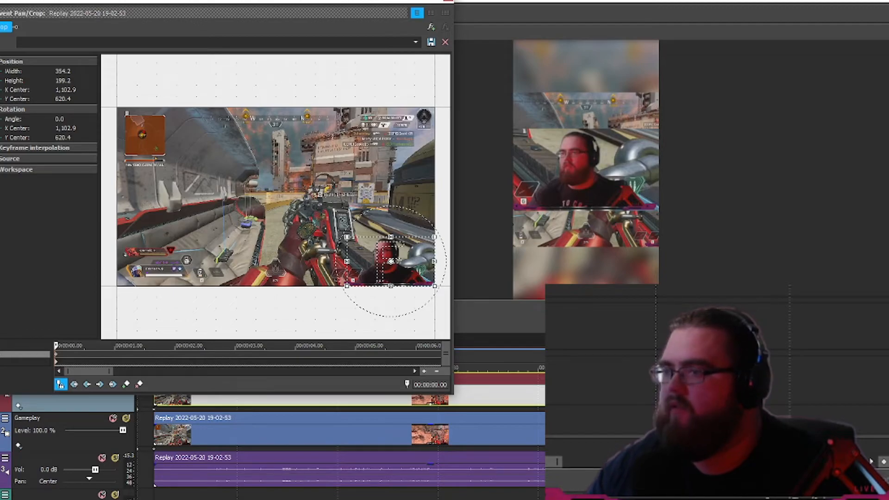
left_click_drag(556, 347, 556, 399)
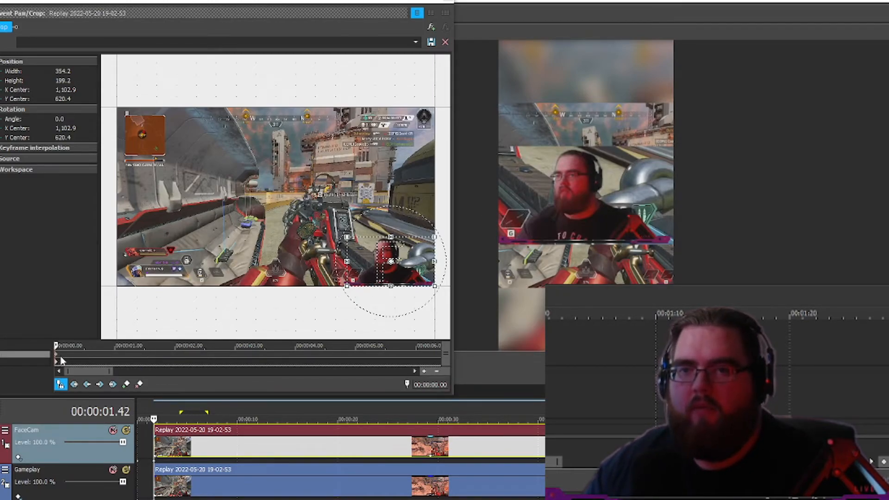
Set a webcam-crop keyframe at 00:00:03.04 and restore the full-frame crop at the FaceCam clip's start
left_click_drag(54, 345, 239, 345)
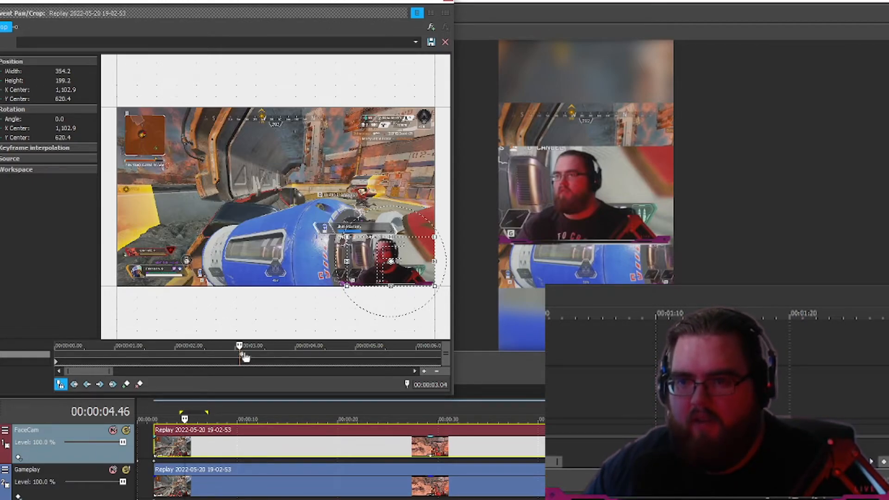
left_click_drag(239, 345, 37, 354)
right_click(356, 274)
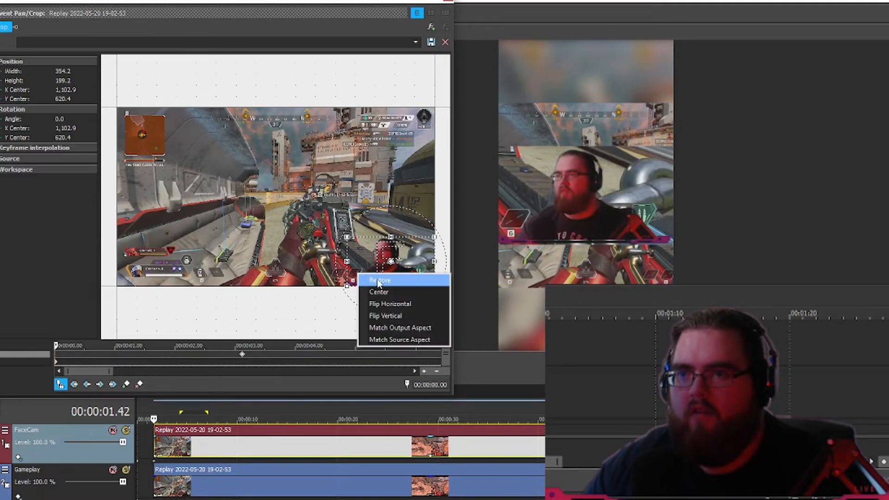
left_click(370, 281)
Close the crop settings and play back the FaceCam crop transition from the clip's start
left_click(449, 2)
key("space")
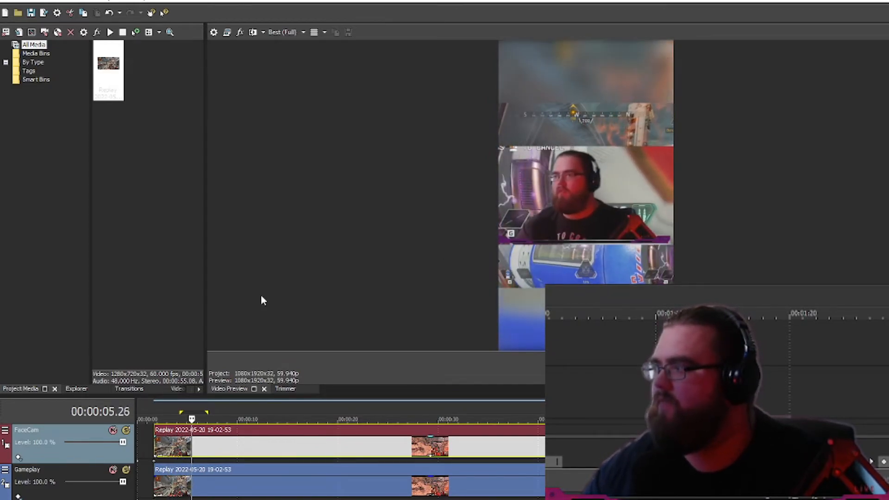
key("space")
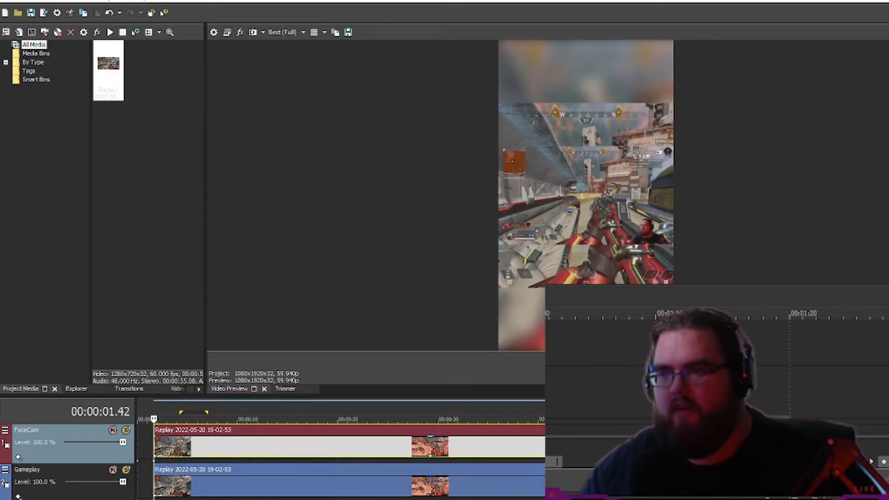
Delete the full-frame crop keyframe at the start of the FaceCam clip and close the crop settings
left_click(680, 431)
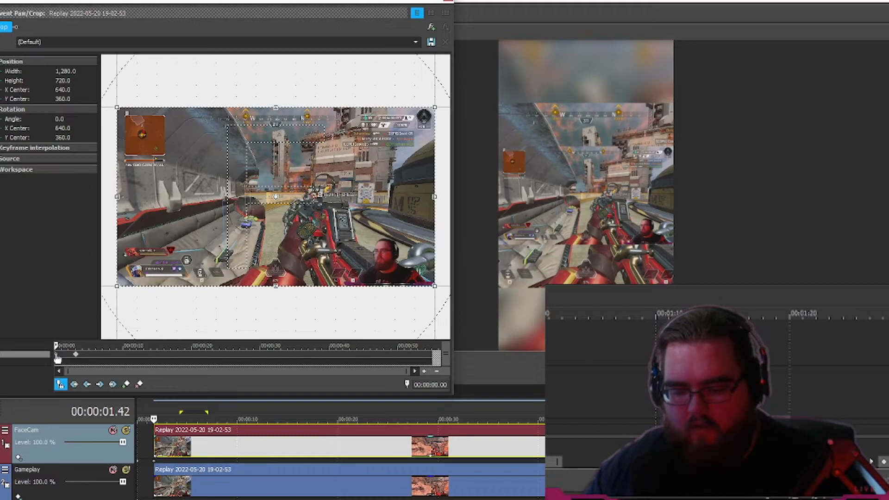
key("Delete")
left_click(450, 1)
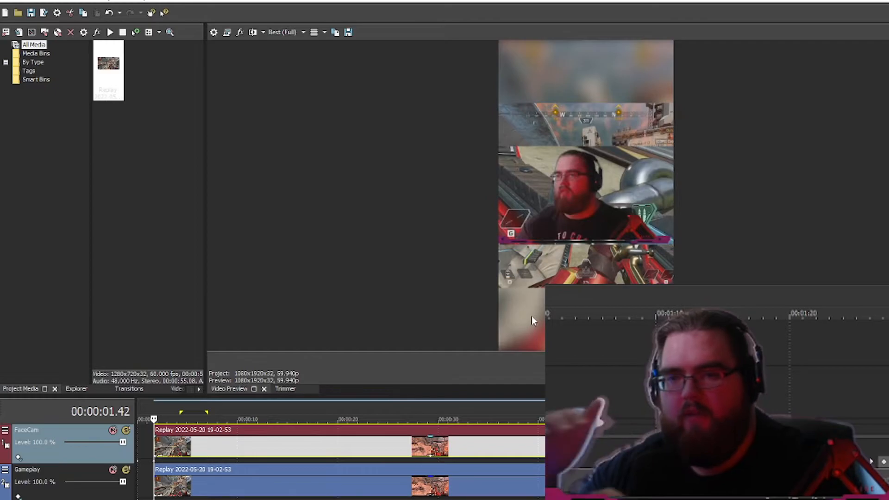
left_click(5, 430)
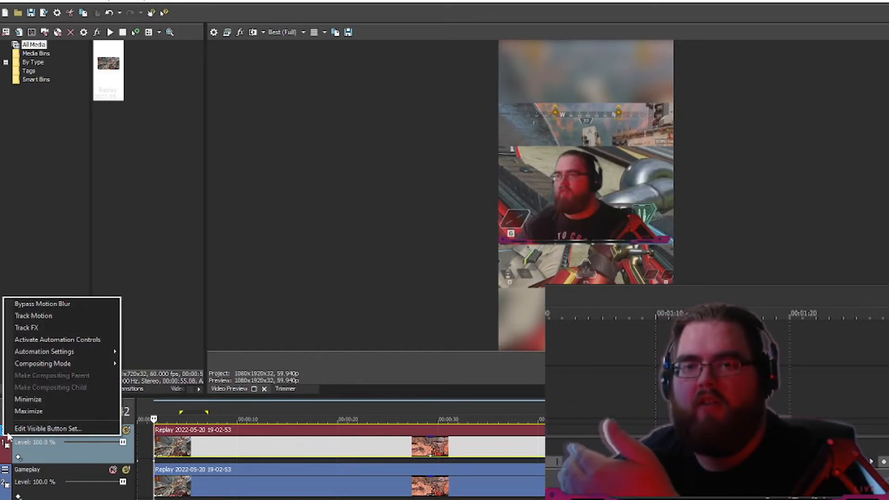
left_click(61, 315)
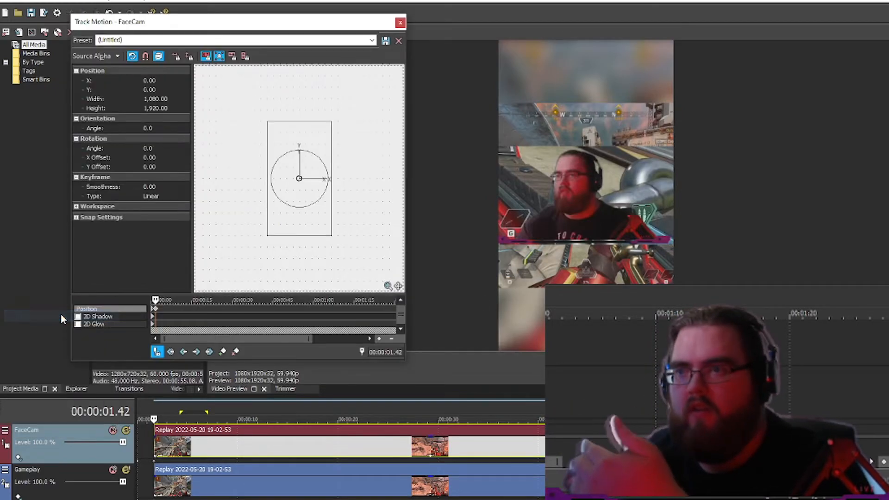
left_click(400, 23)
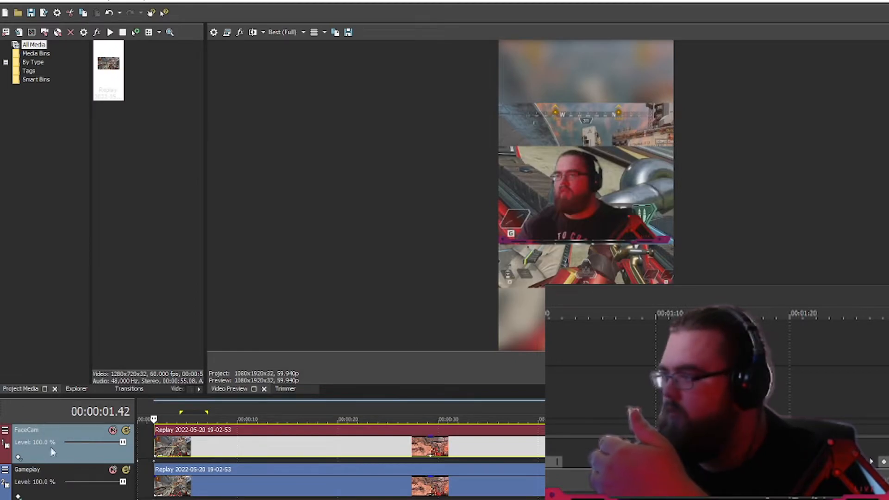
Move the FaceCam track straight up in Track Motion to a Y position of about 684.09
left_click(4, 430)
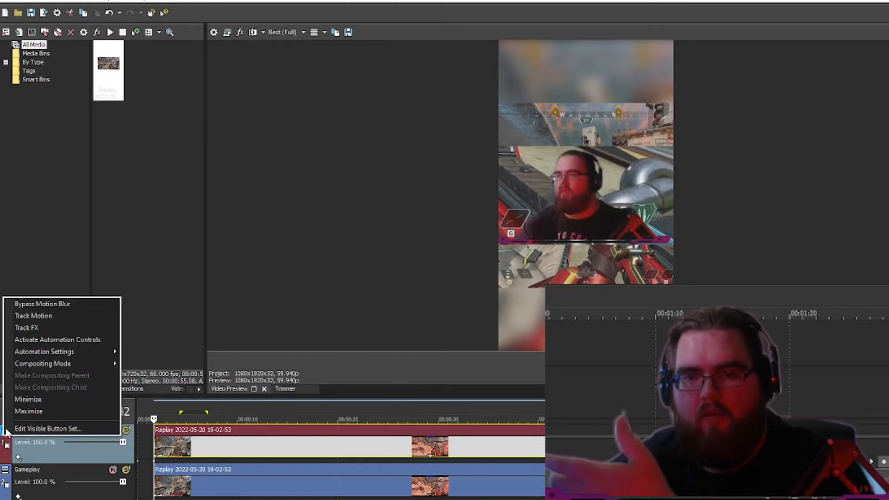
left_click(56, 315)
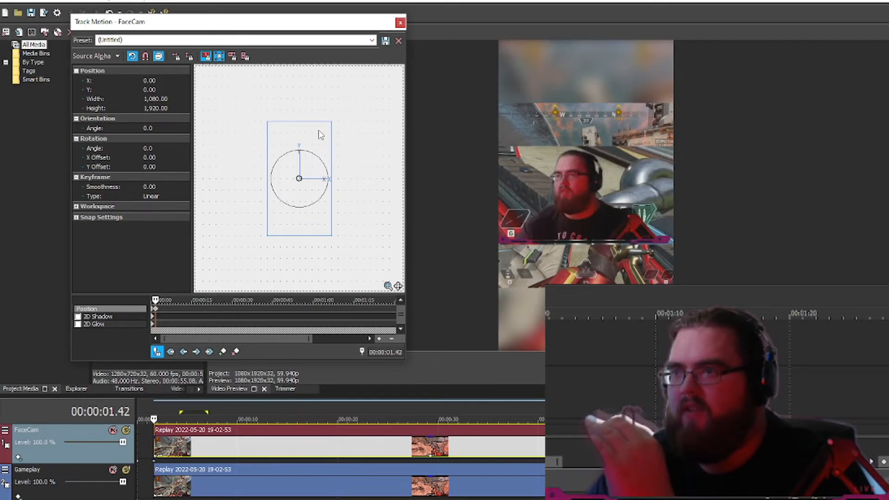
key("Up")
key("Up")
key("Up")
key("Up")
key("Up")
key("Up")
key("Up")
key("Up")
key("Up")
key("Up")
key("Up")
key("Up")
key("Up")
key("Up")
key("Up")
key("Up")
key("Up")
key("Up")
key("Up")
key("Up")
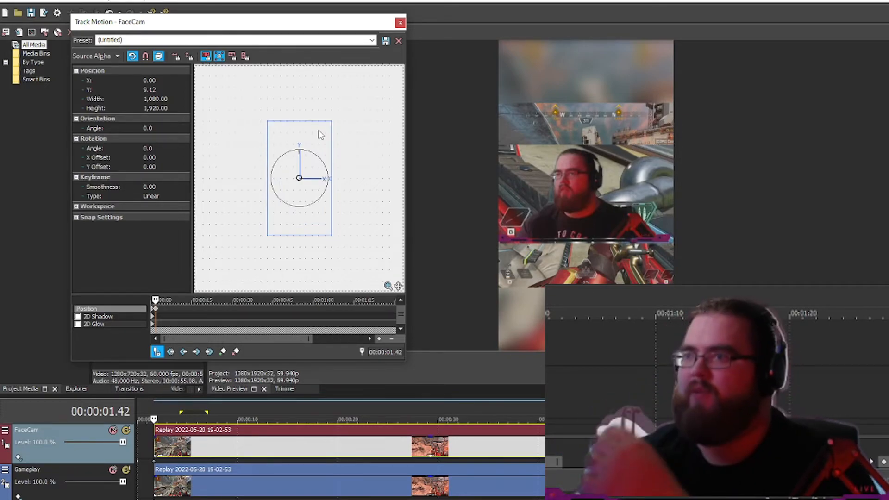
key("Up")
key("Up")
key("Up")
key("Up")
key("Up")
key("Up")
key("Up")
key("Up")
key("Up")
key("Up")
key("Up")
key("Up")
key("Up")
key("Up")
key("Up")
key("Up")
key("Up")
key("Up")
key("Up")
key("Up")
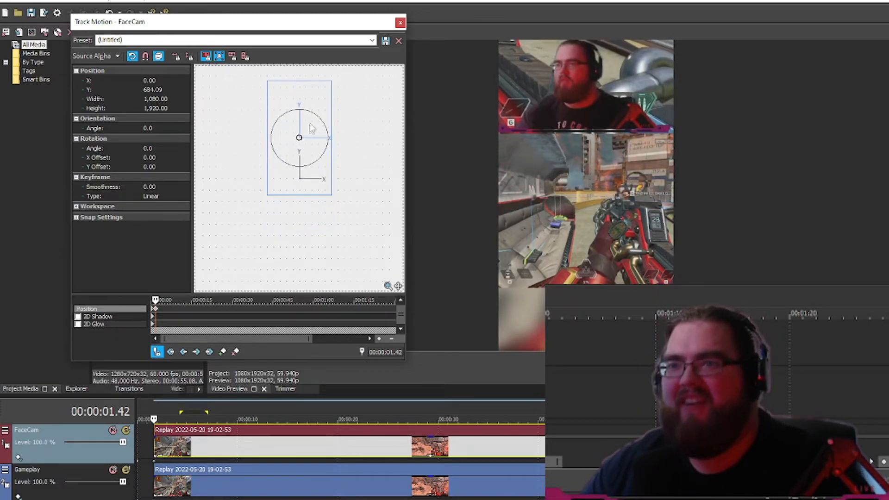
Scale the FaceCam track to about 826.99 x 1,470.21 and raise it to a Y position of 729.69
left_click_drag(328, 83, 325, 96)
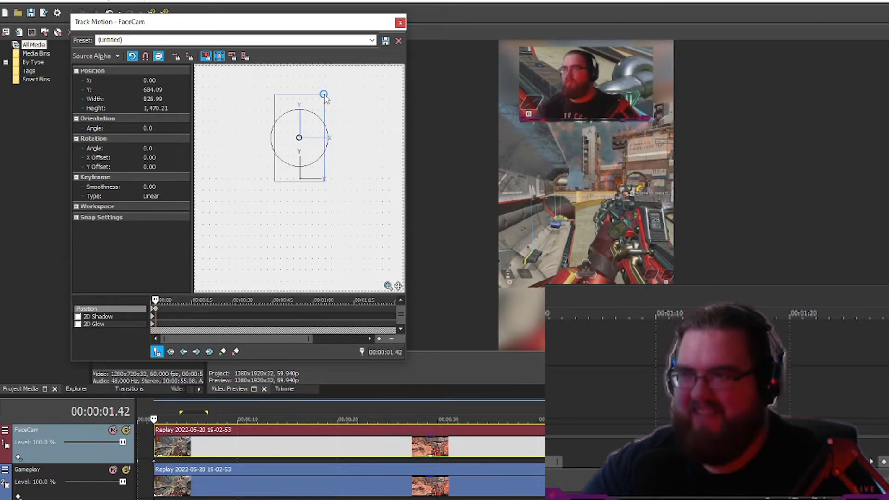
key("Up")
key("Up")
key("Up")
key("Up")
key("Up")
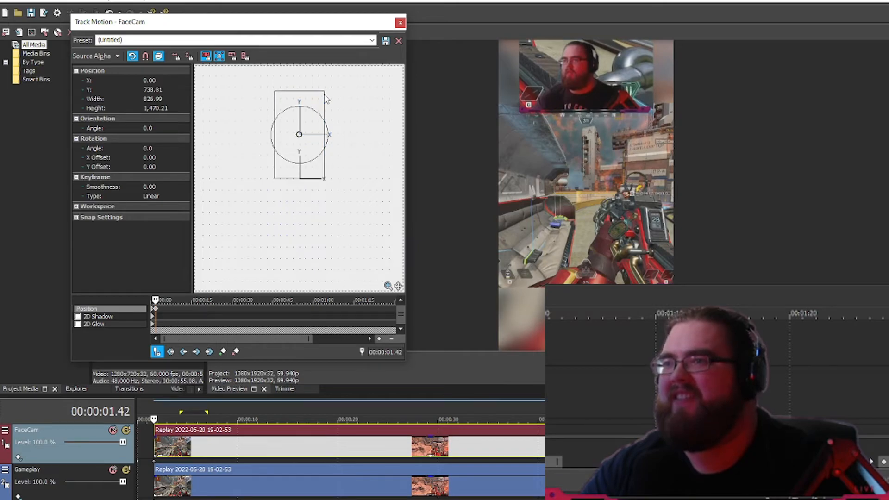
key("Down")
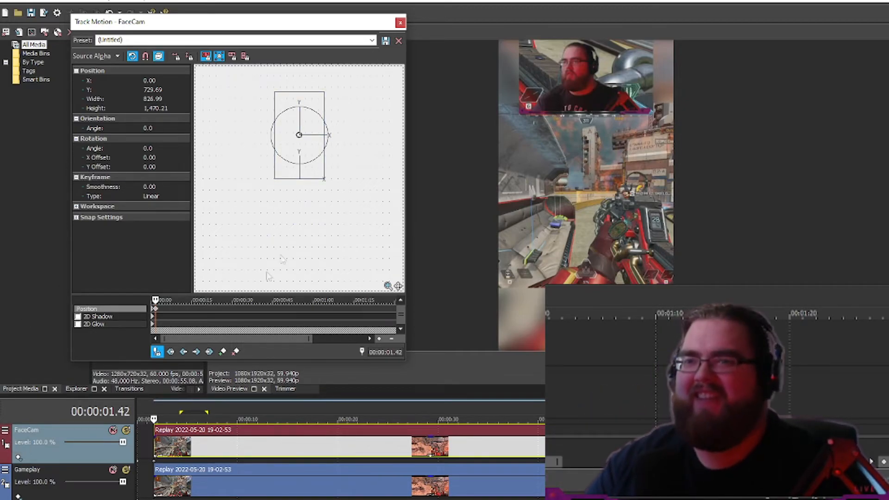
Close Track Motion, enlarge the video preview and play the composition to check the FaceCam placement
scroll(159, 311, "up", 8)
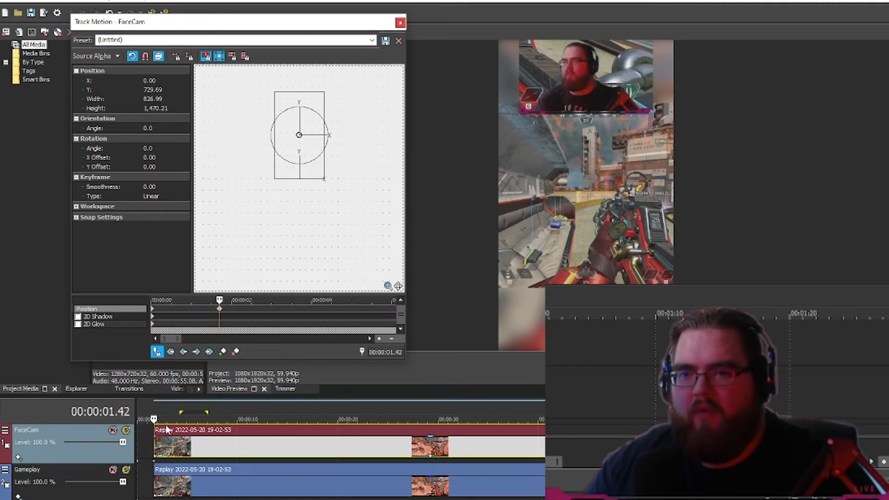
mouse_move(219, 300)
left_mouse_down()
mouse_move(153, 300)
mouse_move(219, 300)
left_mouse_up()
left_click(400, 23)
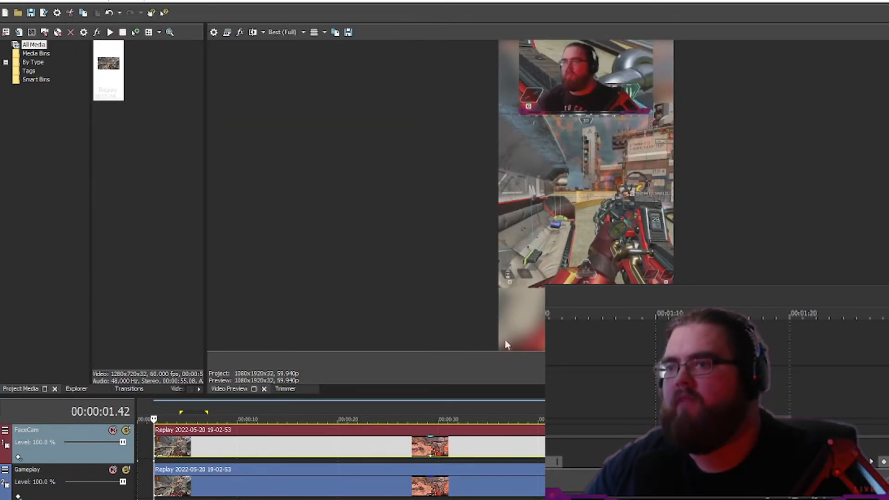
left_click_drag(544, 396, 545, 448)
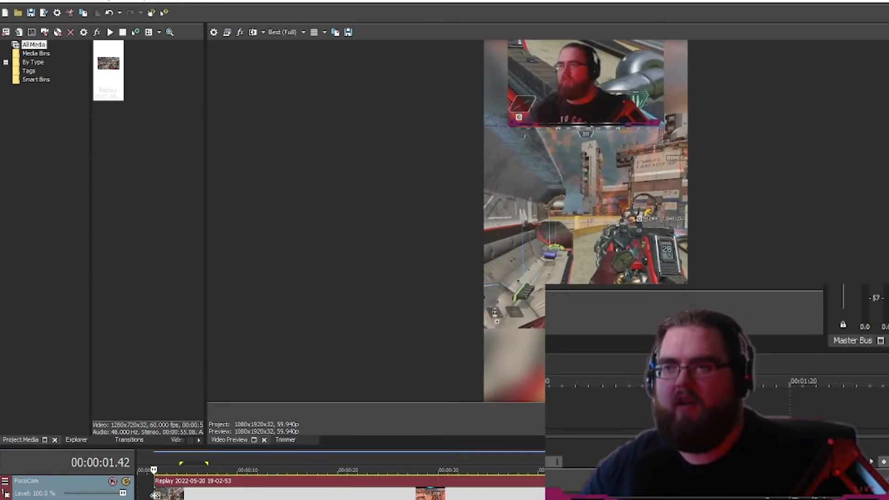
key("space")
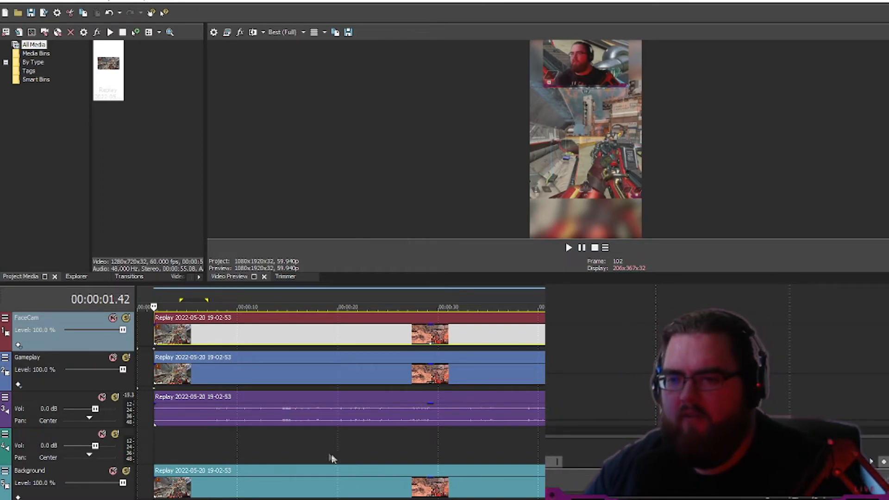
Lower the volume of the empty audio track above Background to -2.1 dB
left_click_drag(80, 449, 91, 449)
left_click(433, 414)
mouse_move(434, 411)
left_mouse_down()
mouse_move(428, 430)
mouse_move(424, 402)
left_mouse_up()
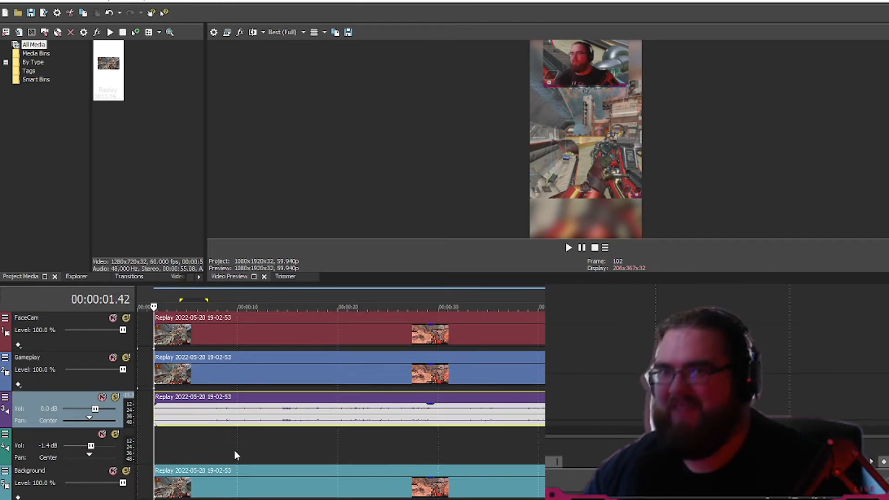
left_click_drag(91, 446, 89, 447)
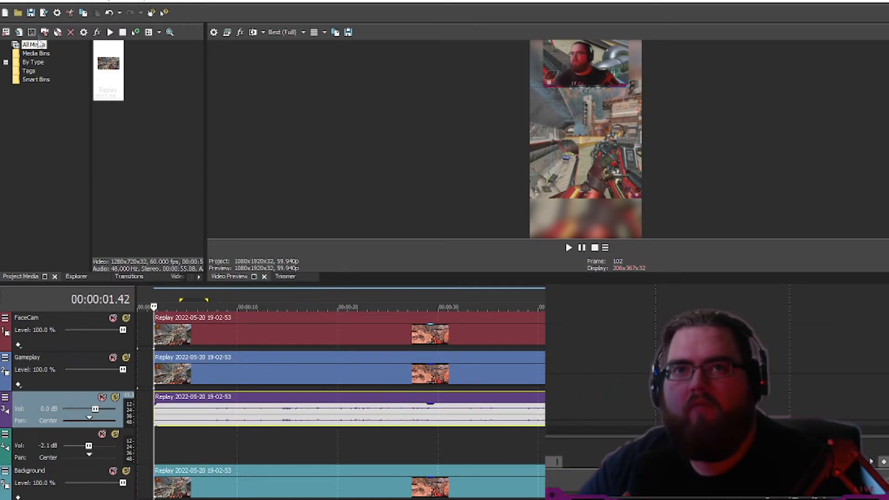
left_click(9, 2)
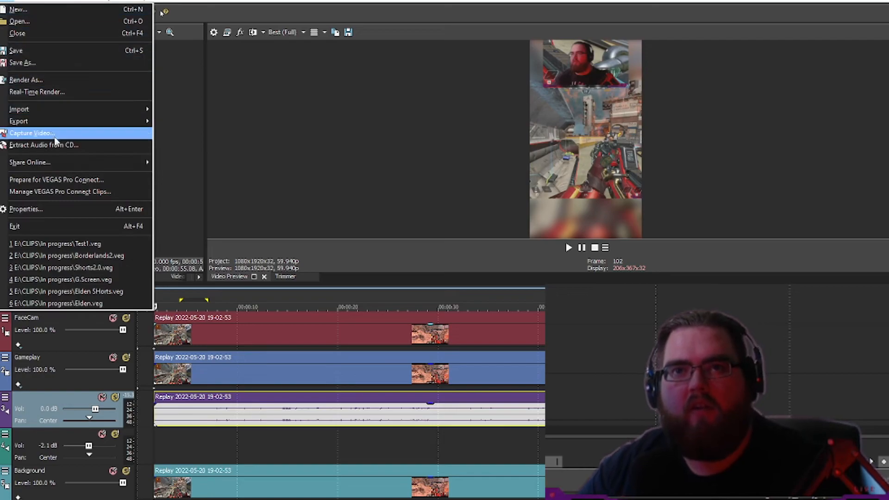
left_click(58, 82)
left_click(214, 32)
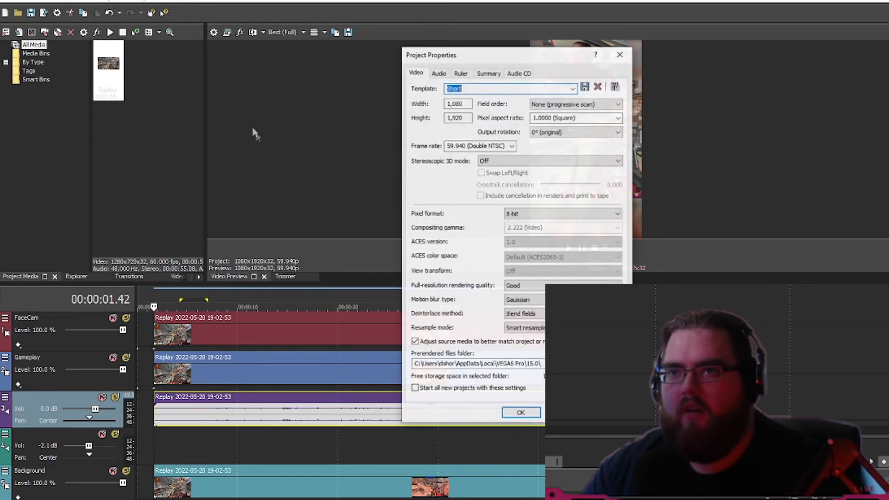
left_click(620, 54)
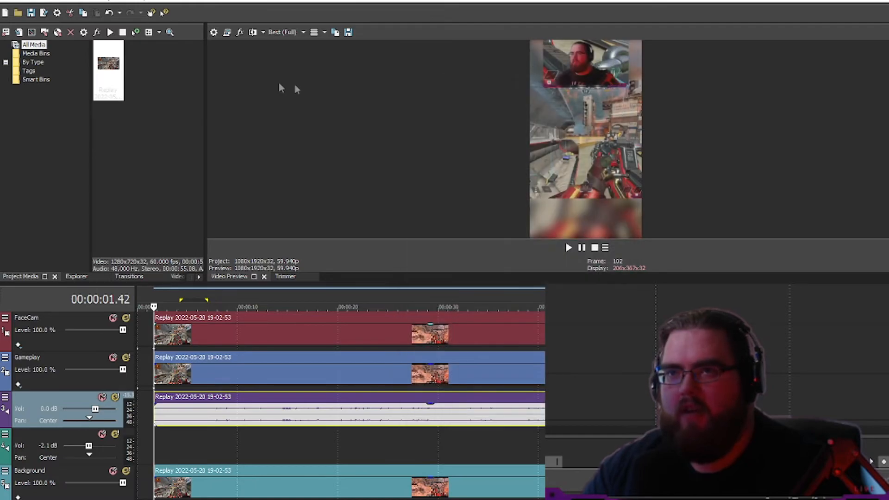
Open the Render As settings, turn off the favorites-only filter and select the MAGIX AVC/AAC MP4 format
left_click(6, 6)
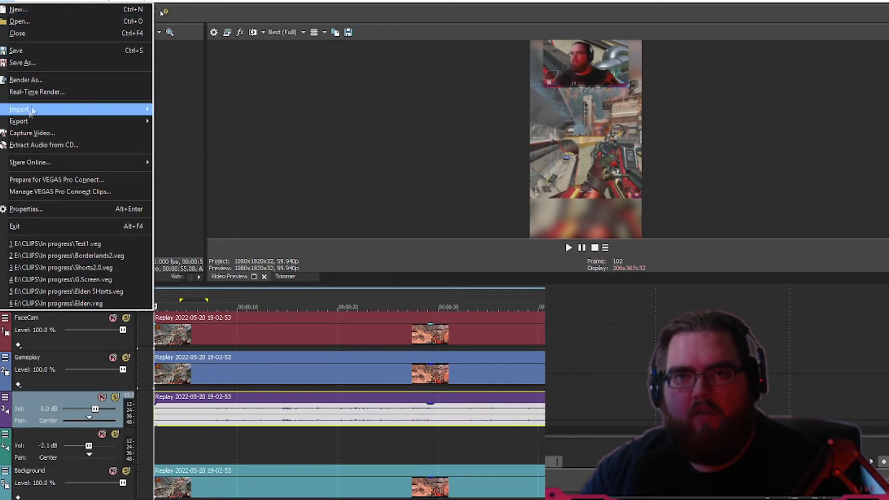
left_click(26, 80)
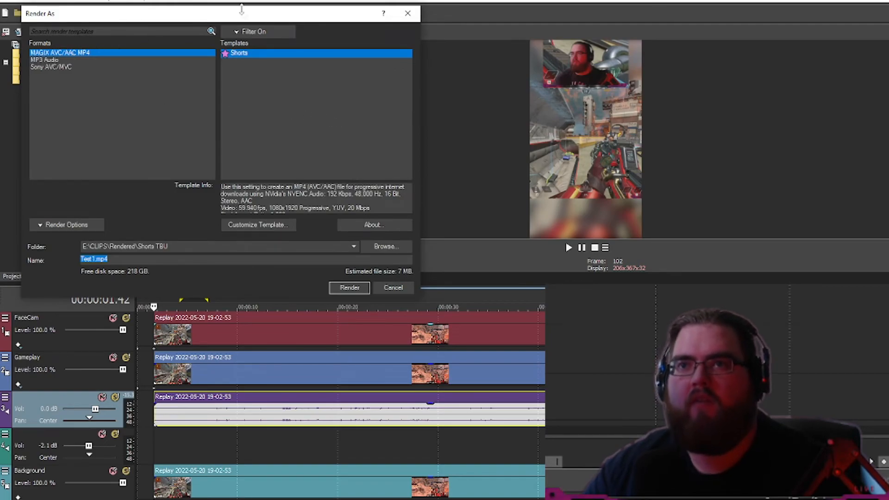
left_click_drag(241, 9, 436, 61)
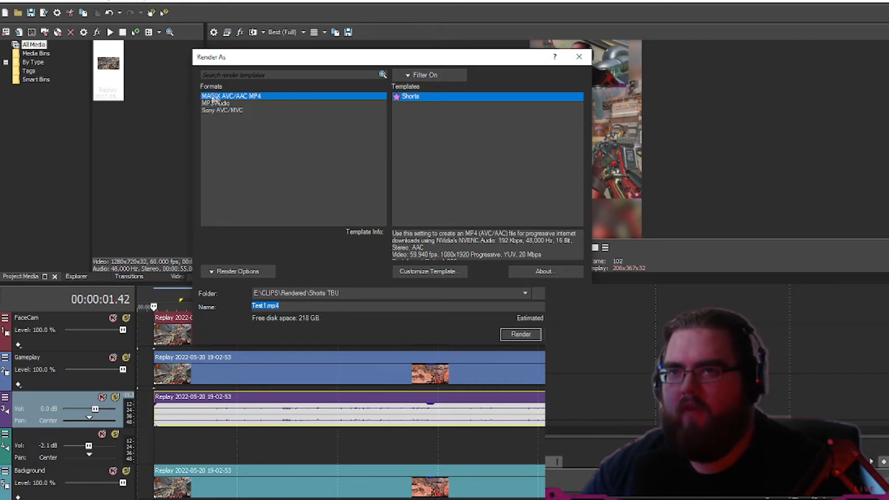
left_click(340, 95)
left_click(410, 76)
left_click(401, 85)
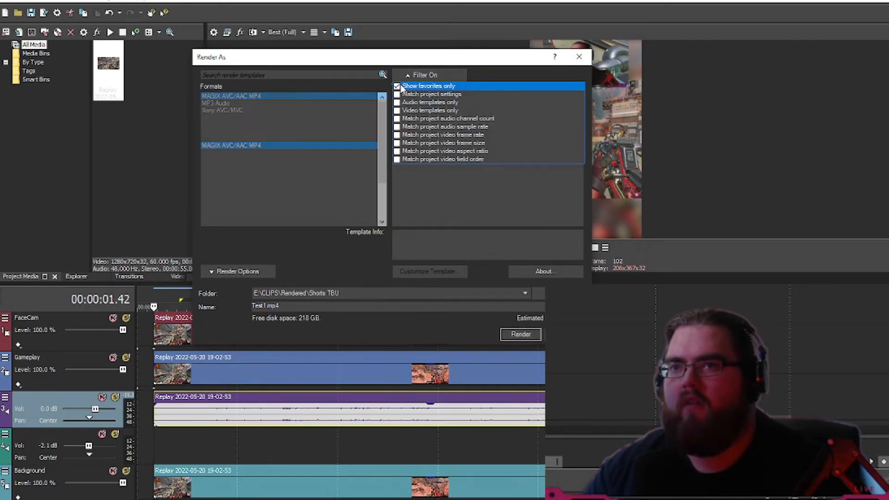
left_click(254, 146)
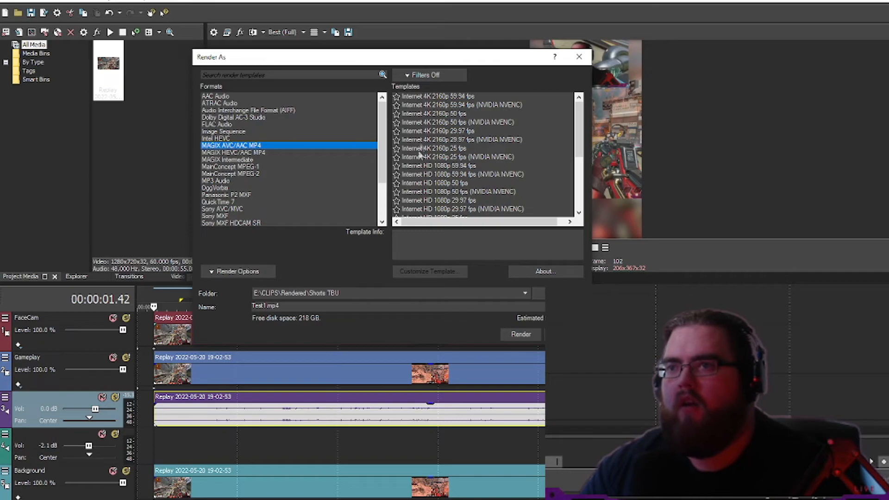
Browse the MAGIX AVC/AAC MP4 render templates and select the favorited Shorts template
scroll(469, 134, "down", 4)
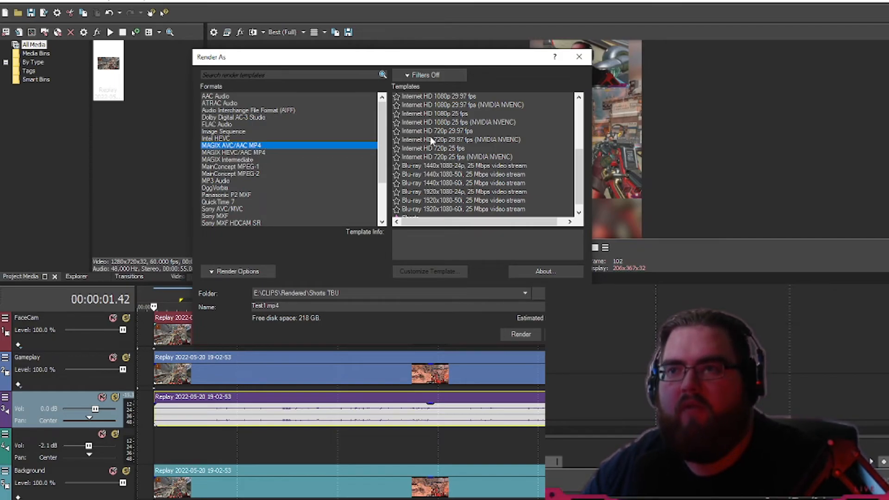
scroll(582, 167, "down", 1)
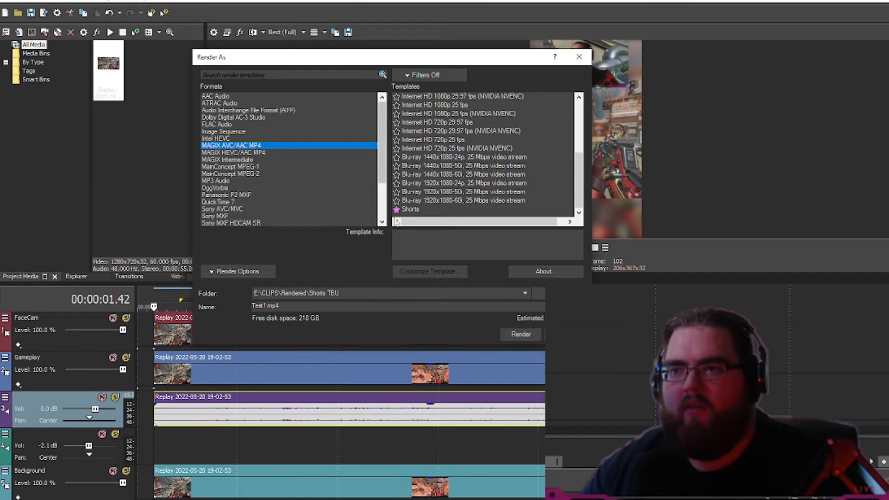
scroll(449, 211, "up", 1)
scroll(449, 211, "up", 3)
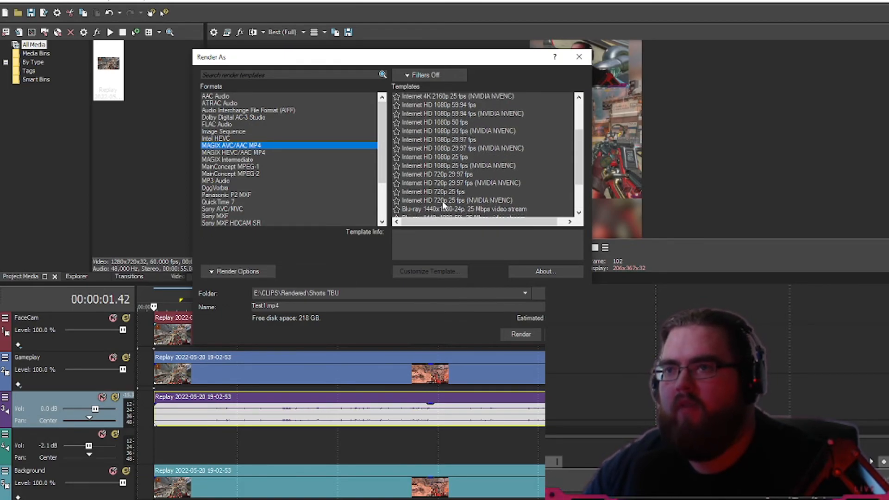
scroll(492, 214, "up", 1)
scroll(491, 214, "down", 2)
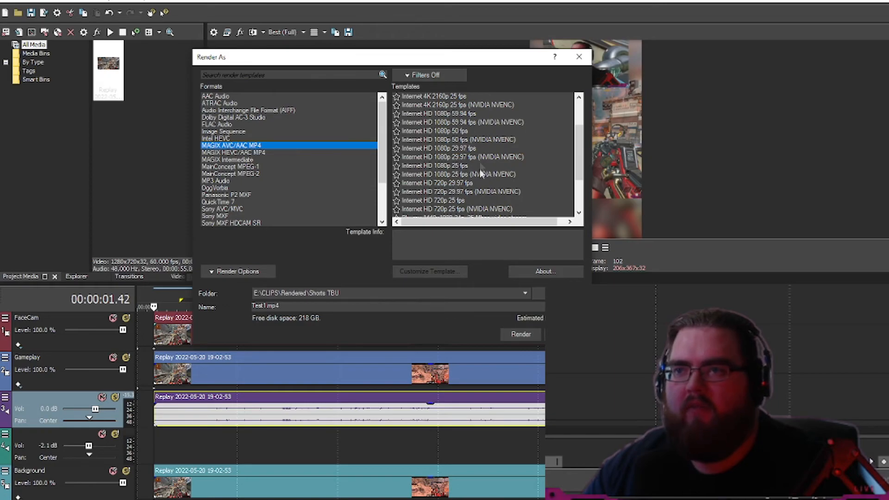
scroll(504, 188, "down", 3)
left_click(424, 211)
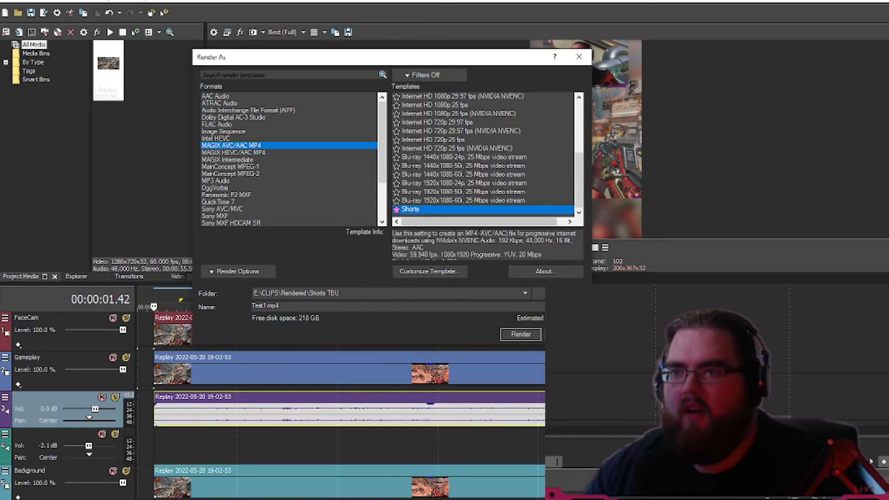
Open the Shorts template's custom settings and check the video frame size, width and encode mode options
left_click(430, 272)
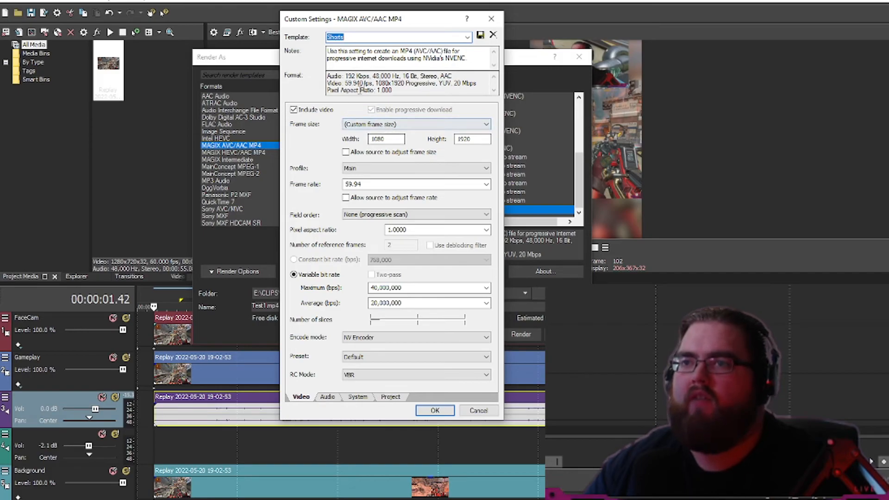
left_click(408, 125)
left_click(409, 128)
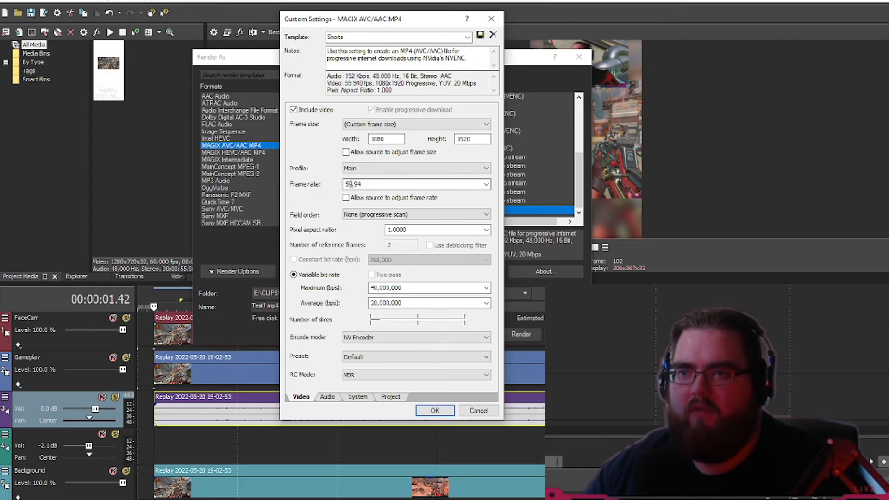
left_click_drag(395, 139, 363, 140)
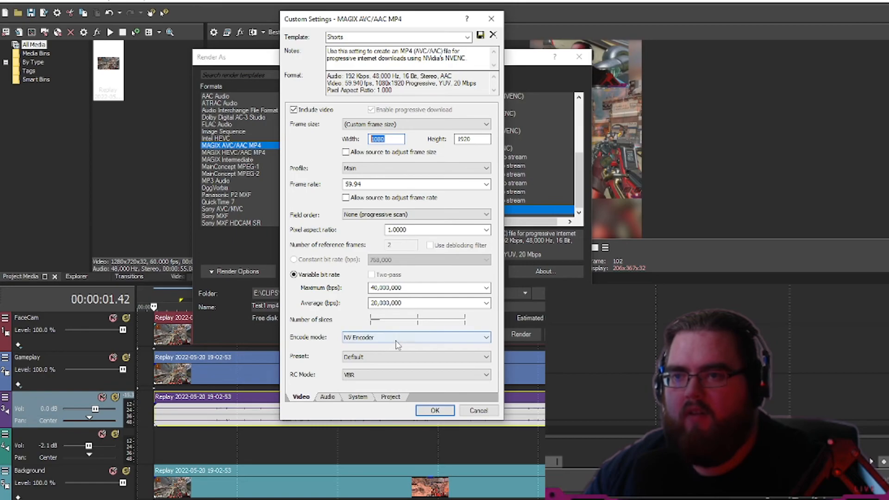
left_click(381, 338)
left_click(418, 343)
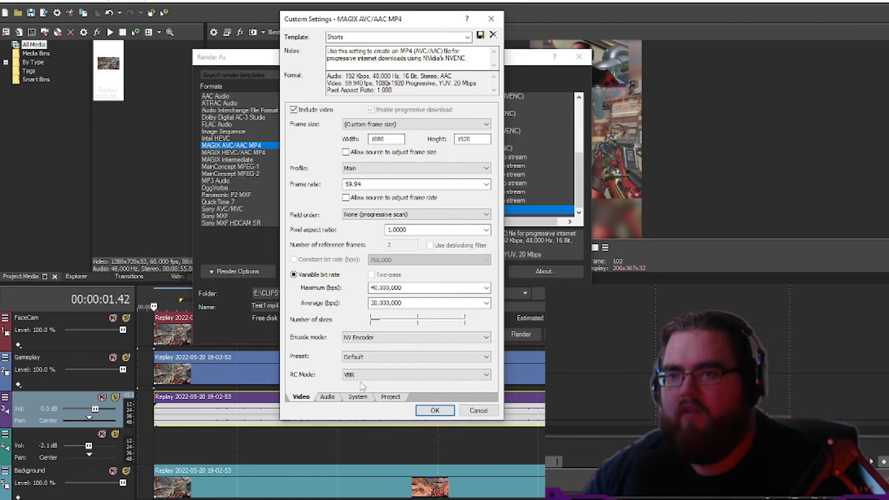
Review the template's audio, system and project settings, return to the video settings and accept the custom settings
left_click(328, 398)
left_click(357, 398)
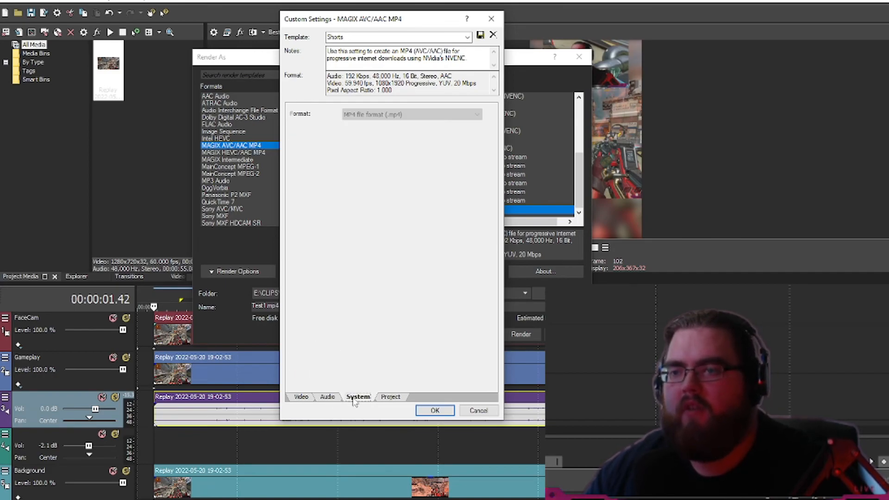
left_click(390, 397)
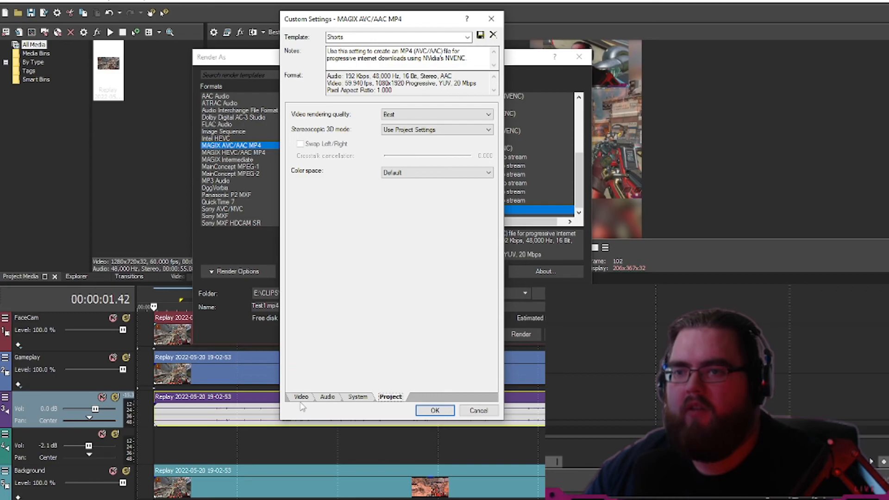
left_click(301, 398)
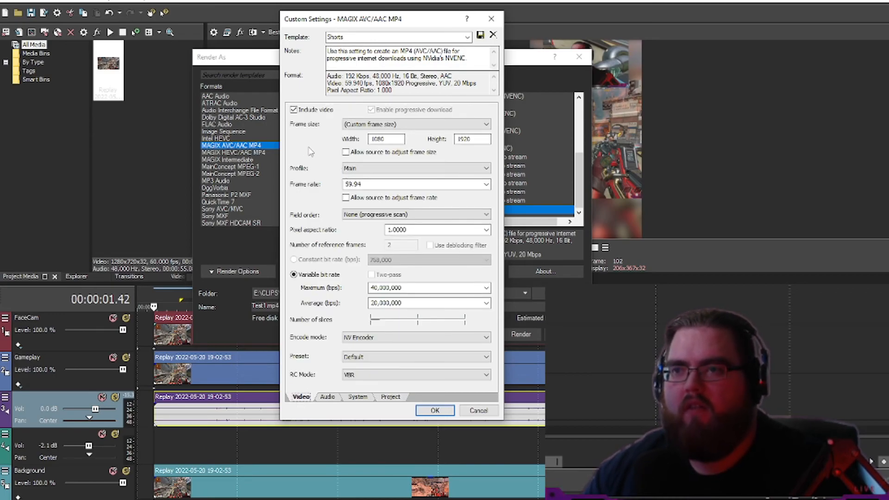
left_click(434, 411)
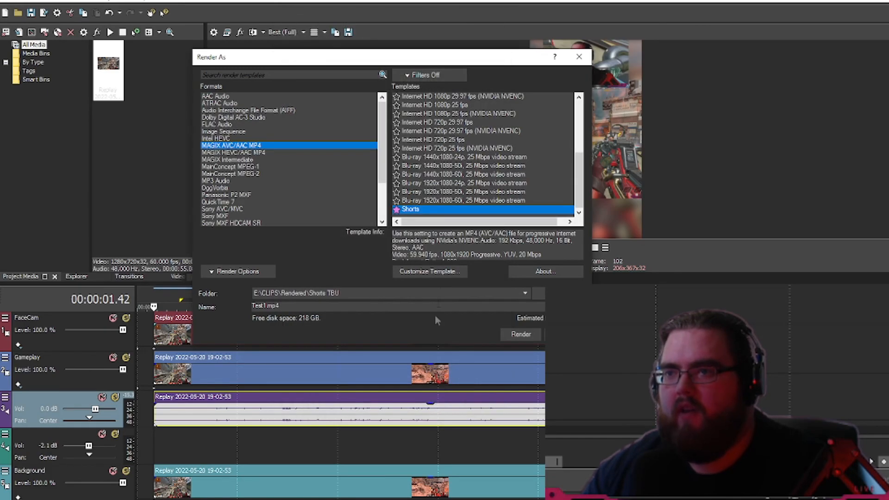